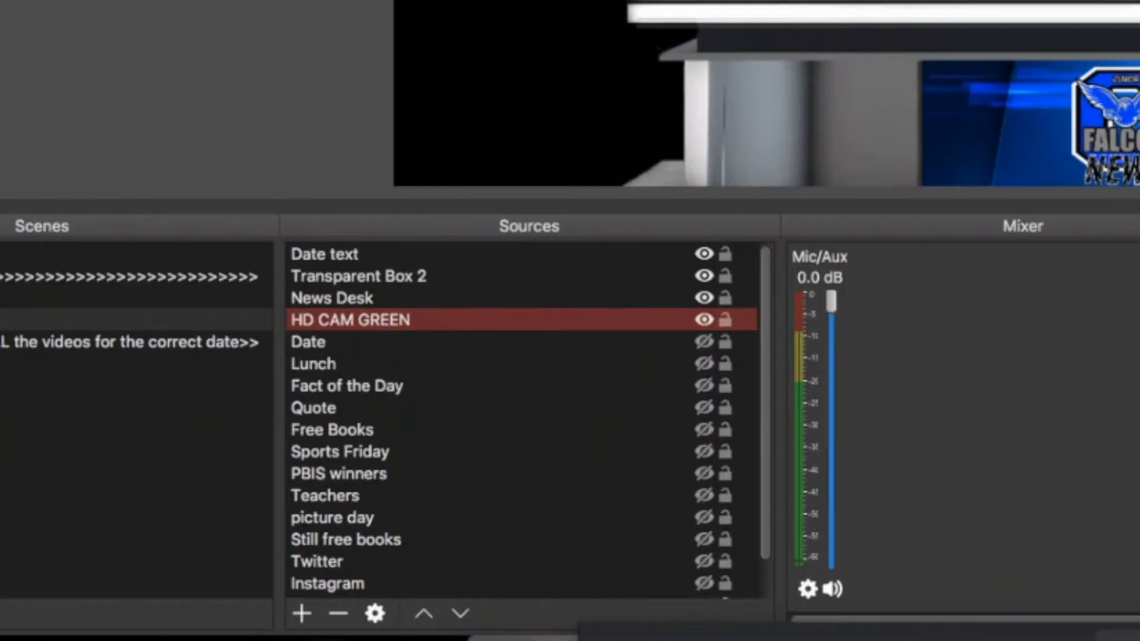
Create a new media source named "Winter Background" in the October news scene.
left_click(302, 616)
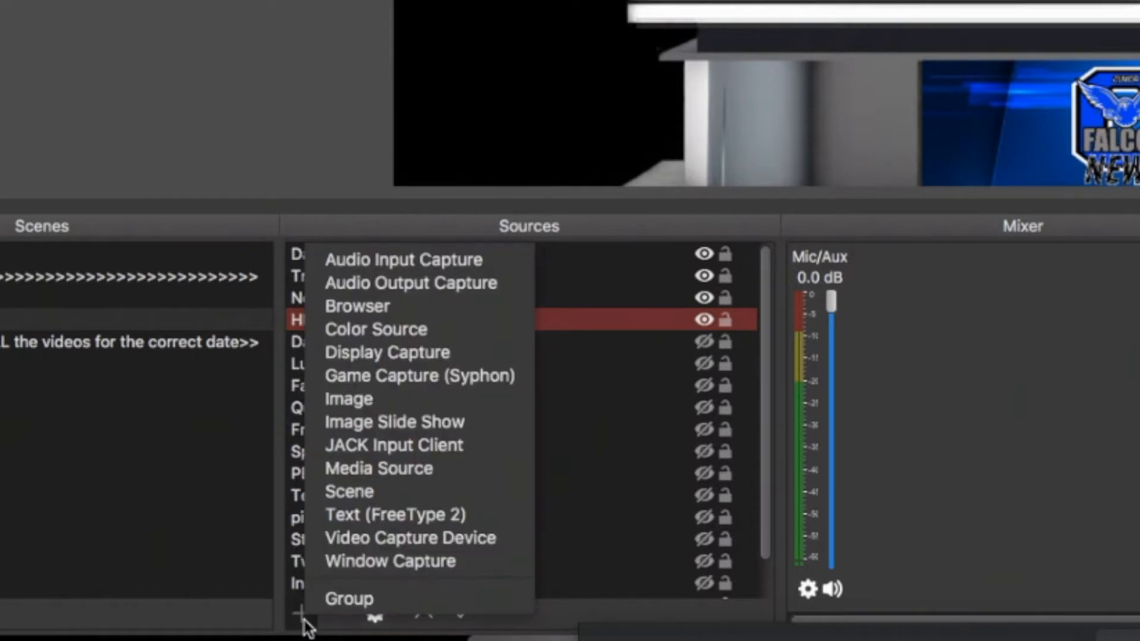
left_click(375, 471)
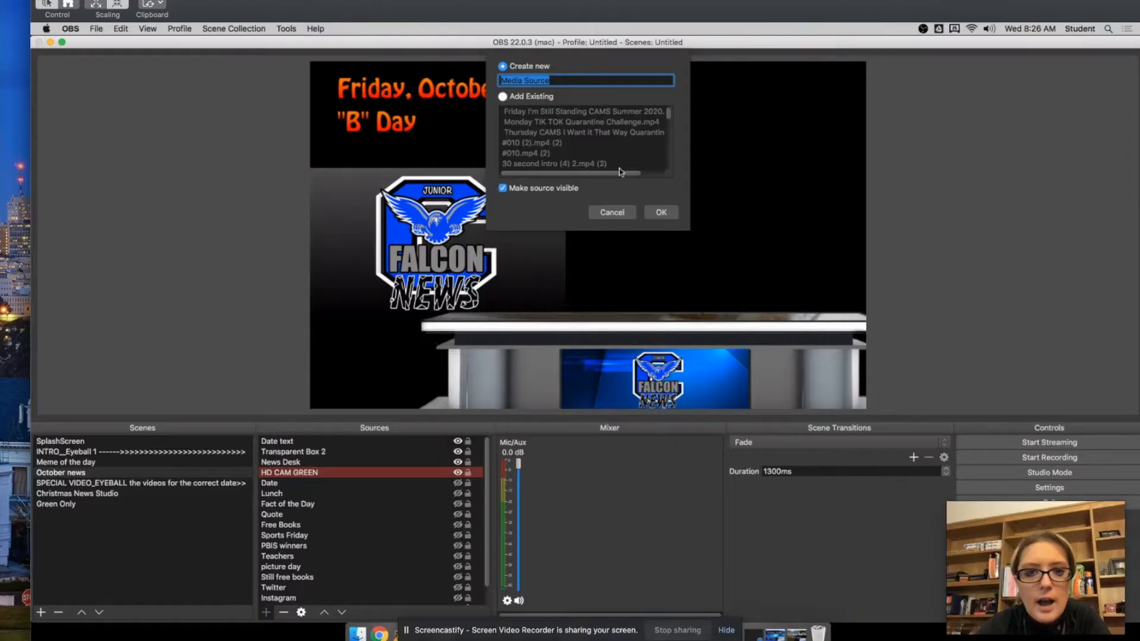
type("Winter ")
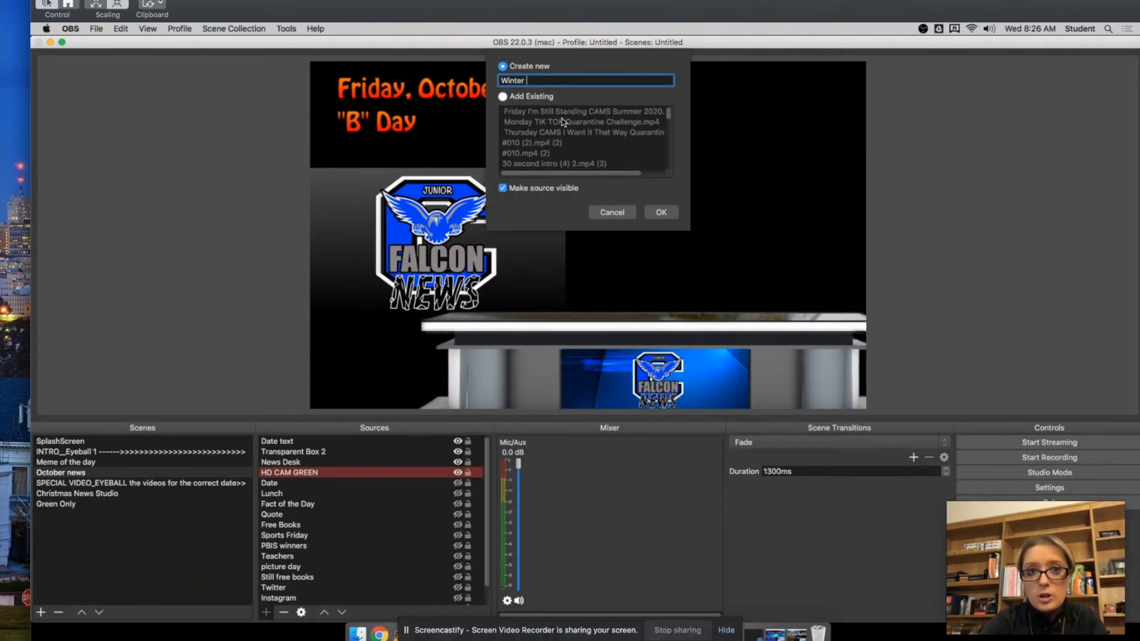
type("Background")
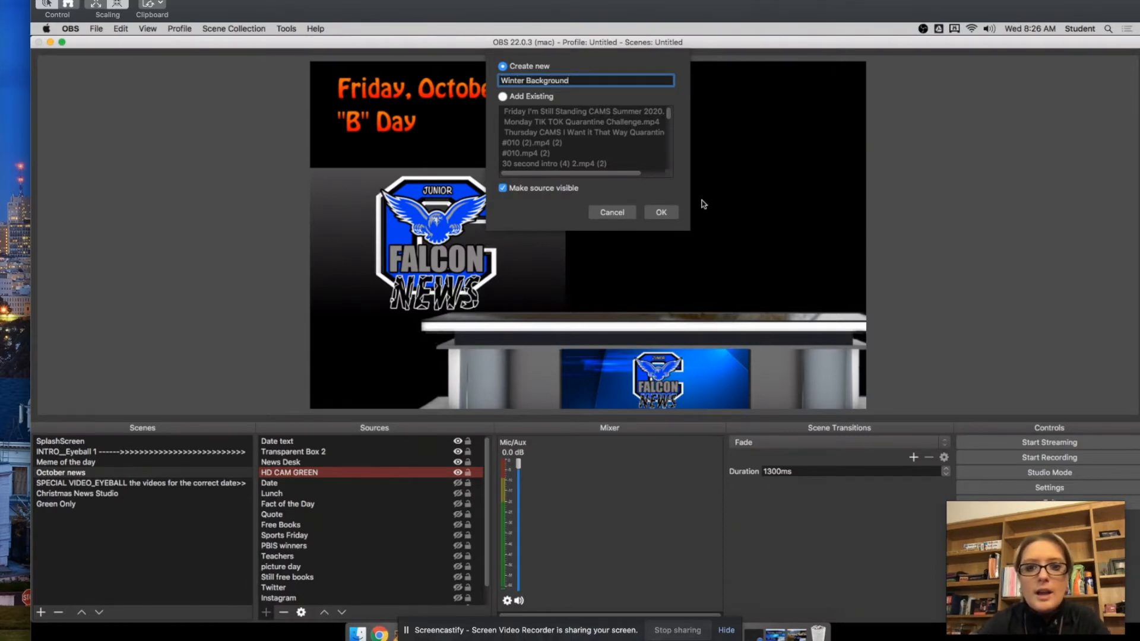
left_click(660, 213)
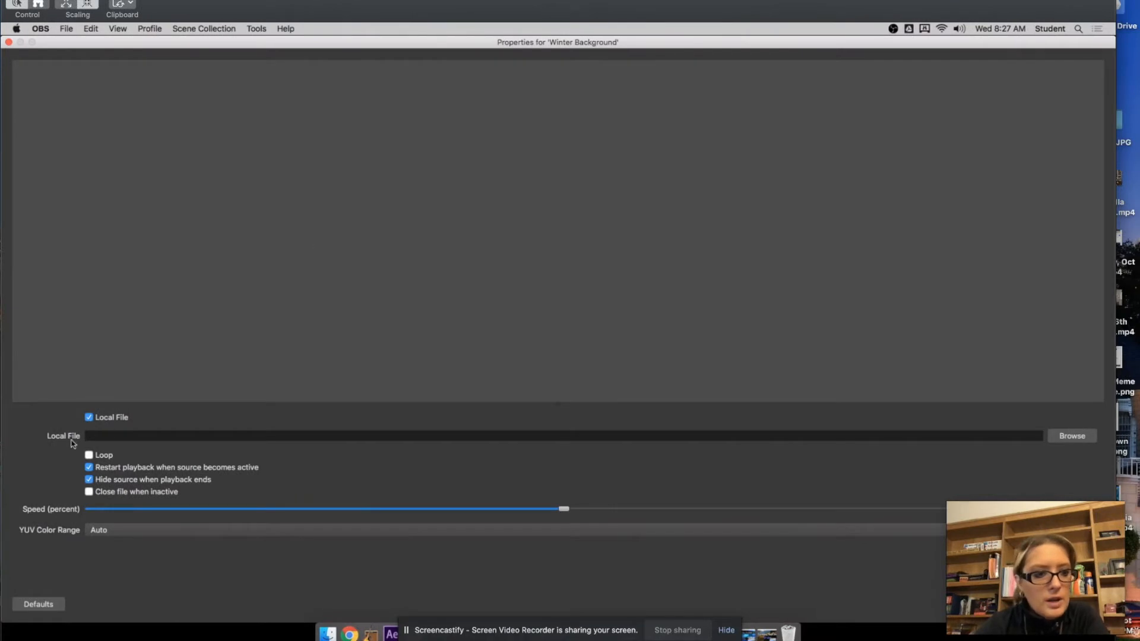
Browse for the source's local file in the January folder of News Backgrounds under Special Videos for OBS.
left_click(1064, 437)
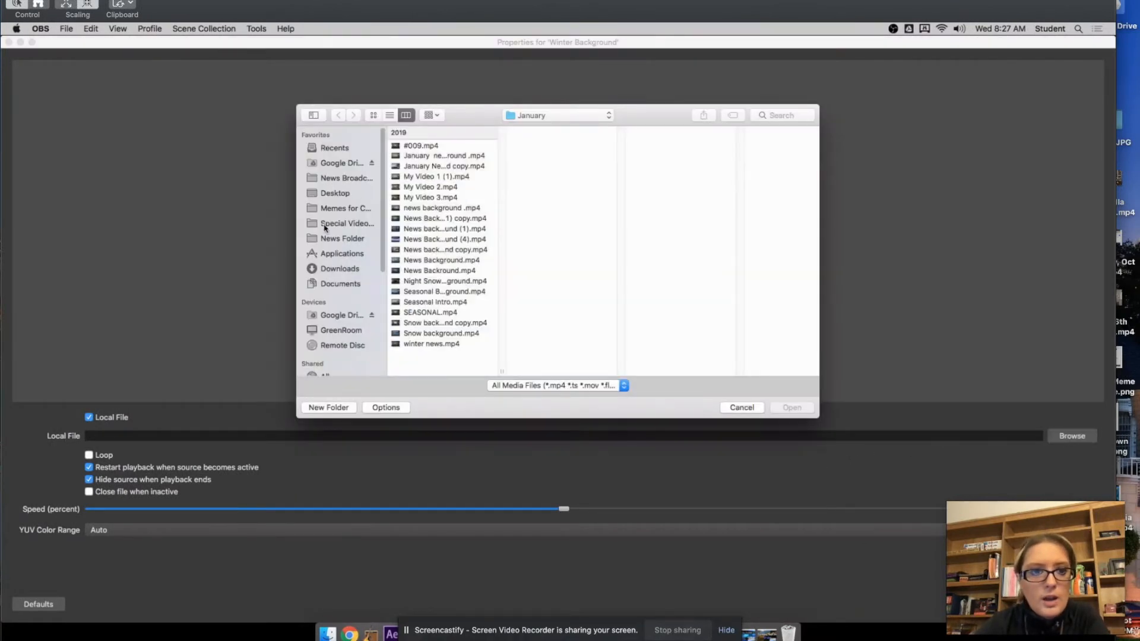
left_click(334, 227)
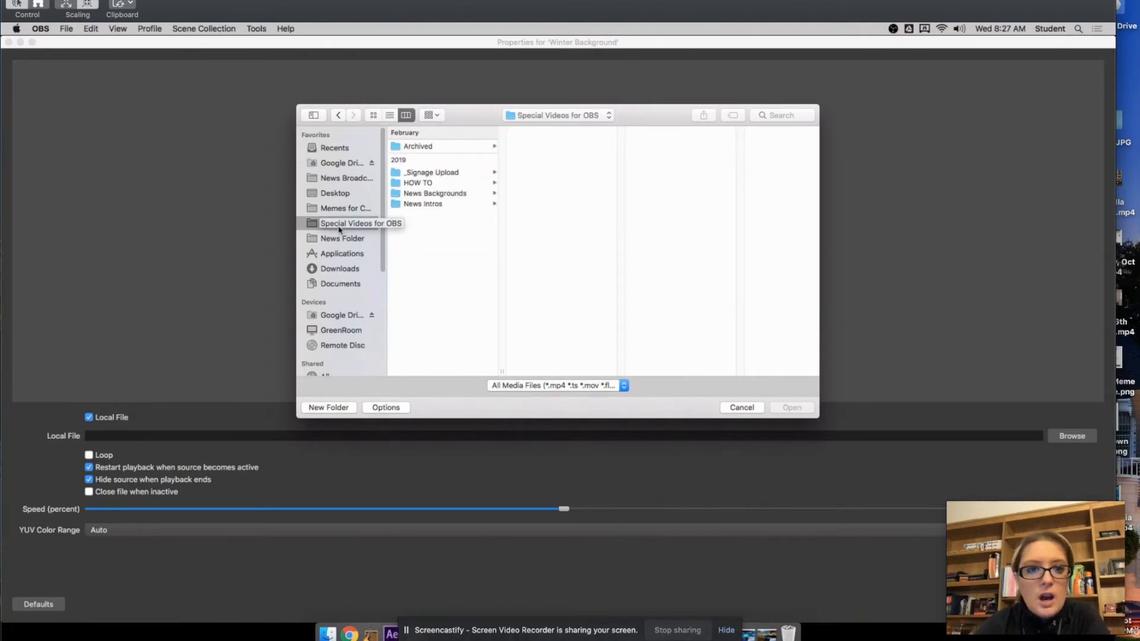
left_click(421, 196)
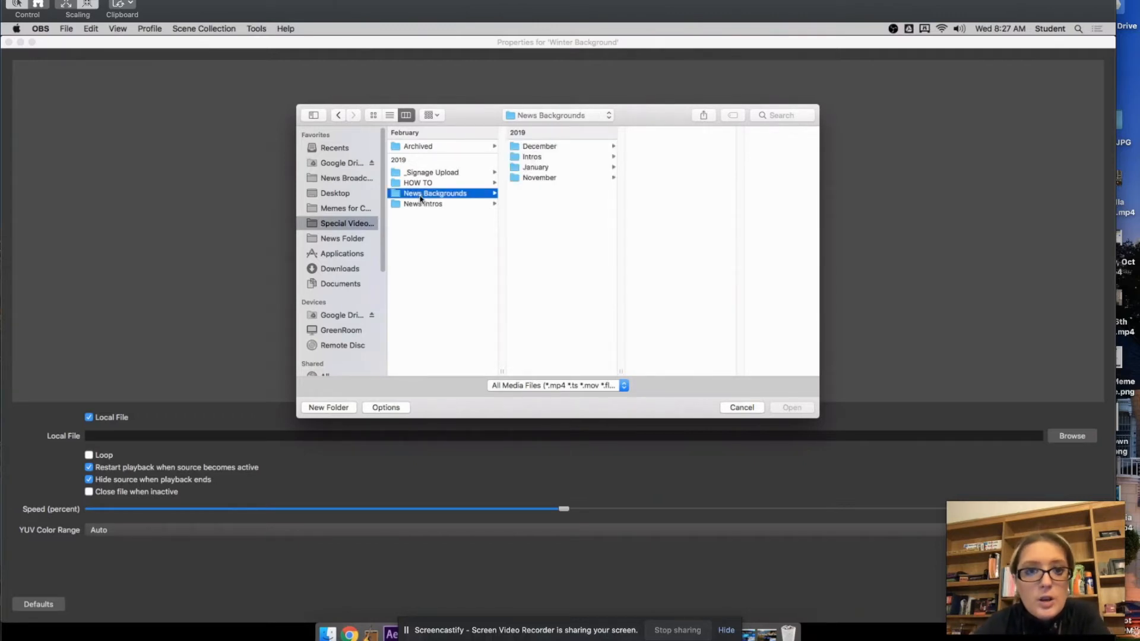
left_click(543, 169)
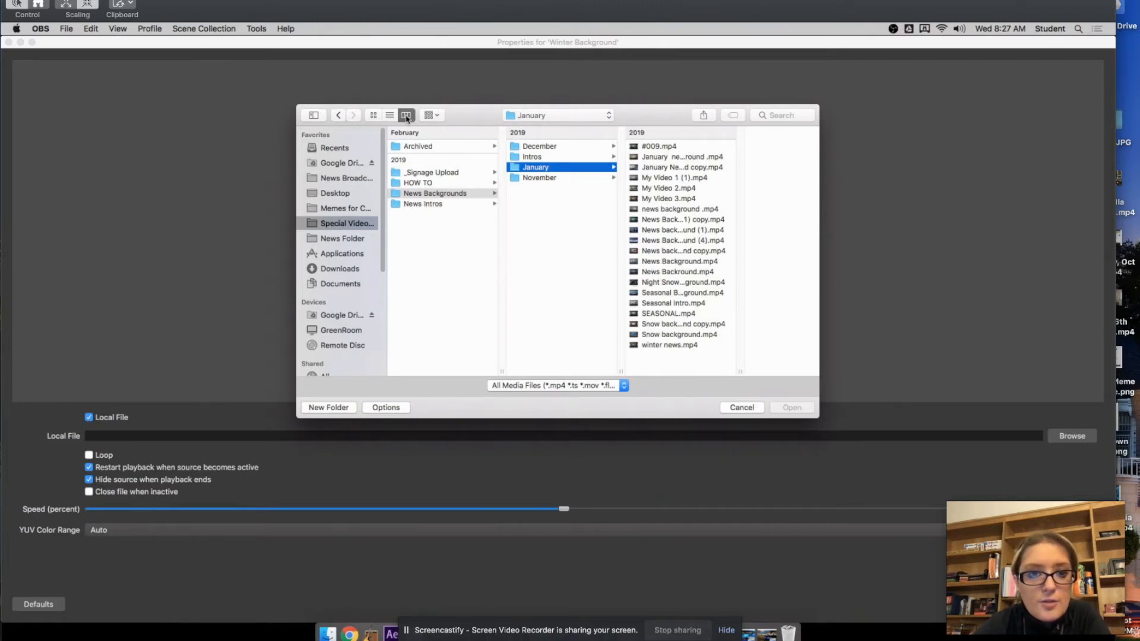
Compare the previews of the January background videos and load My Video 2.mp4 as the Winter Background file.
left_click(660, 189)
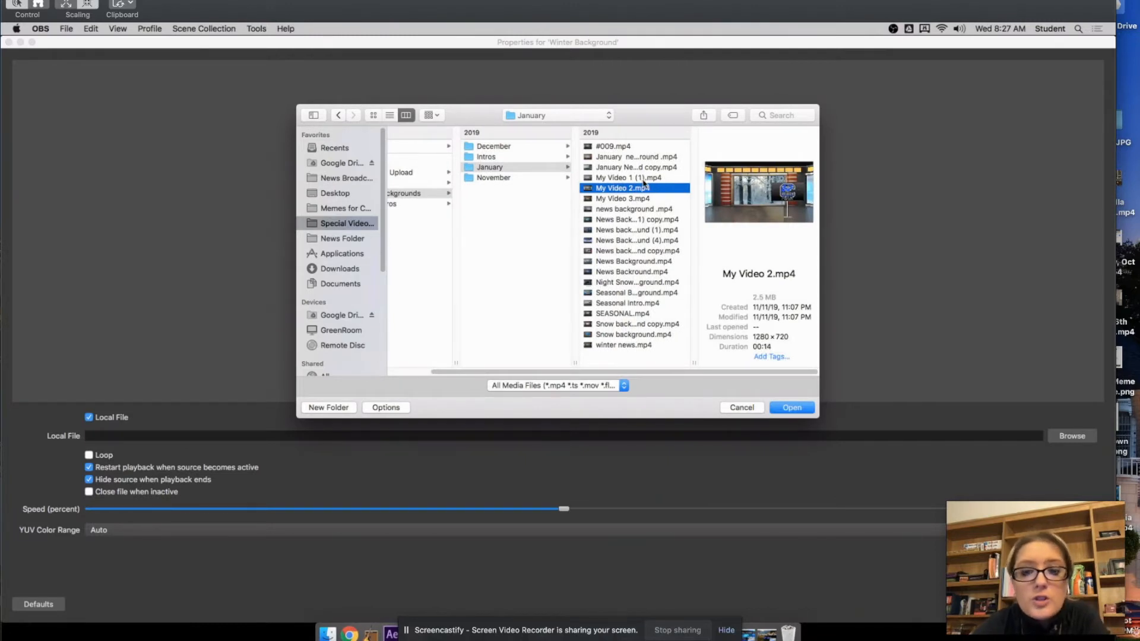
left_click(643, 178)
key("Up")
key("Up")
key("Up")
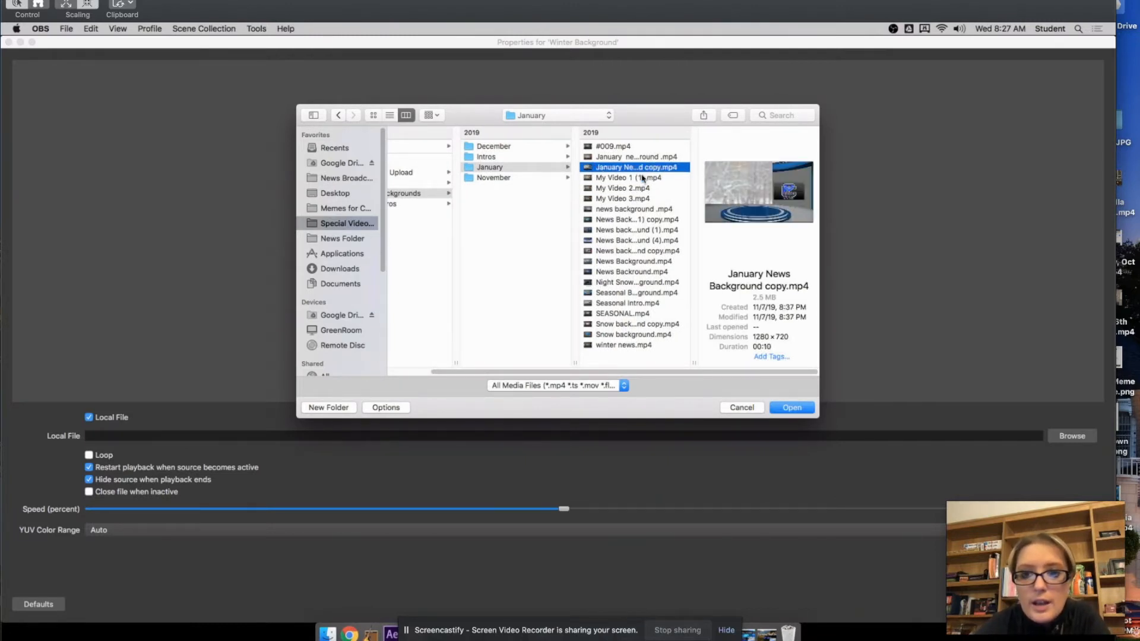
key("Down")
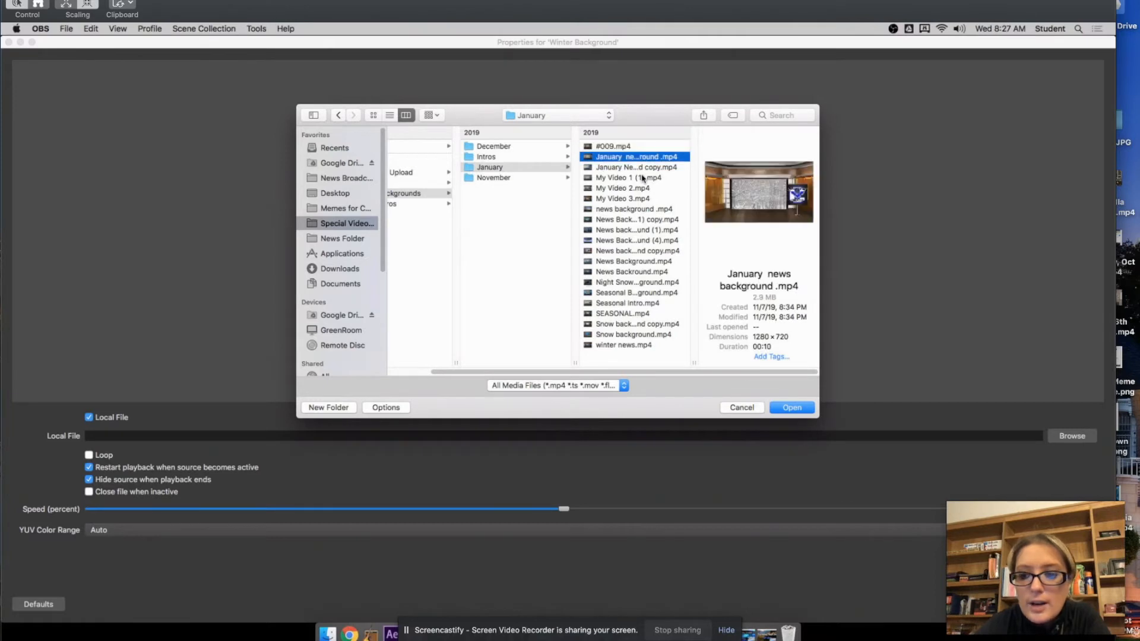
key("Down")
key("Down")
key("Down")
key("Down")
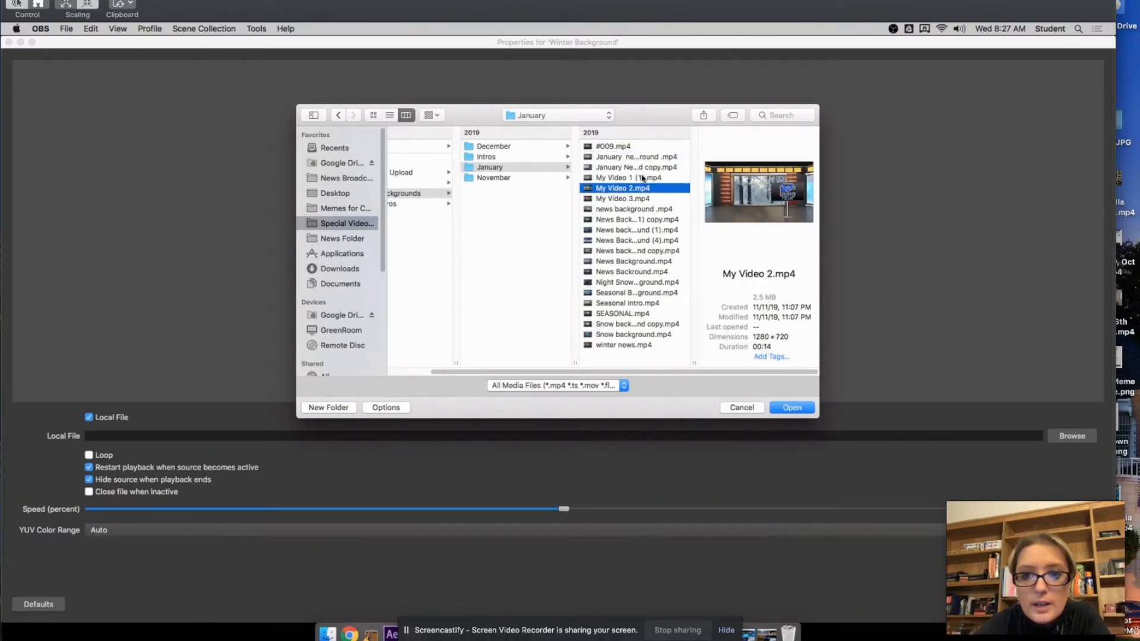
key("Up")
key("Up")
key("Up")
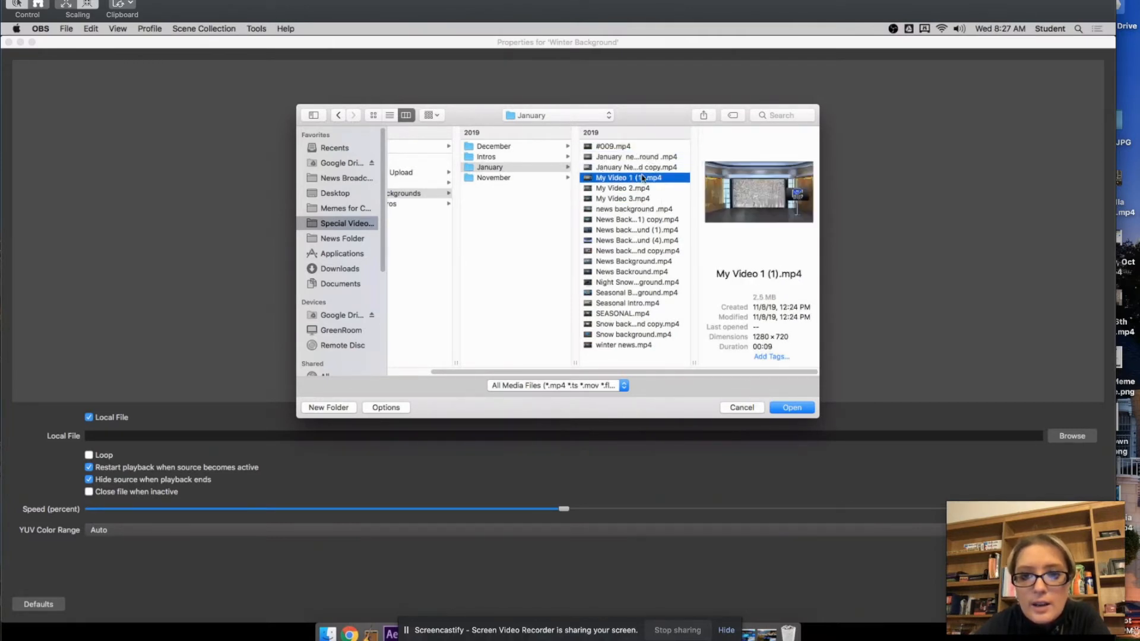
key("Down")
key("Down")
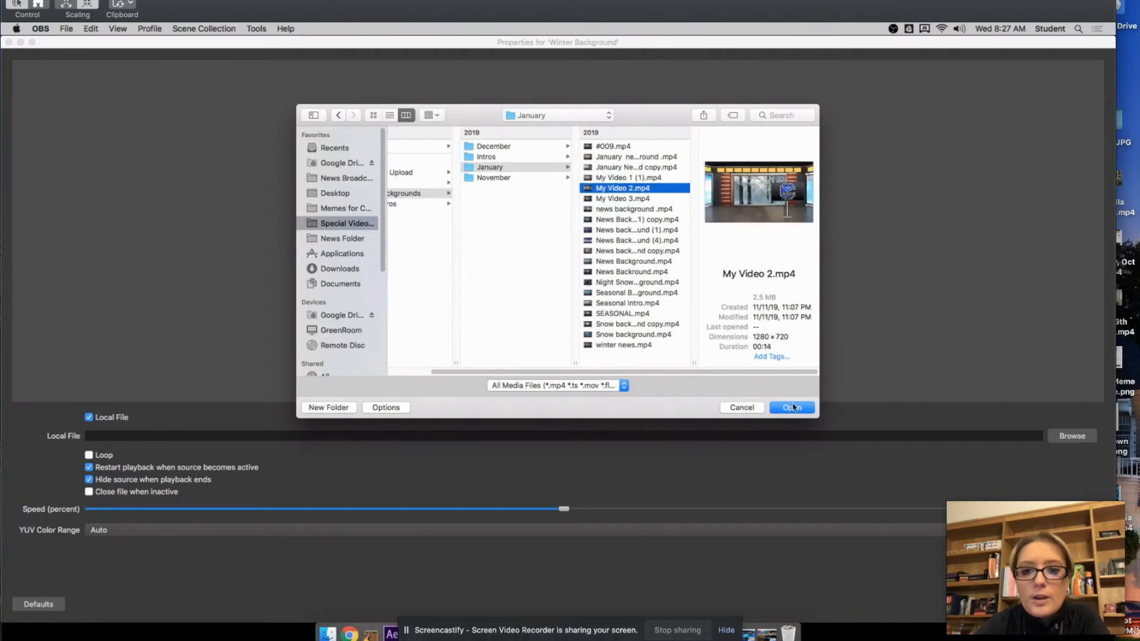
left_click(791, 407)
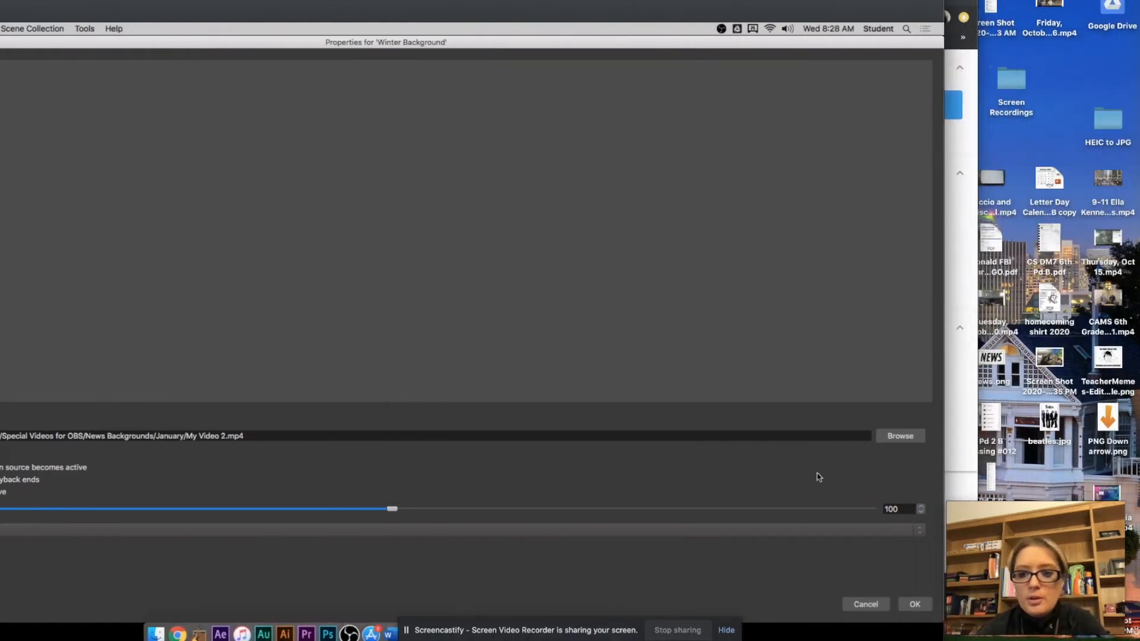
left_click(913, 604)
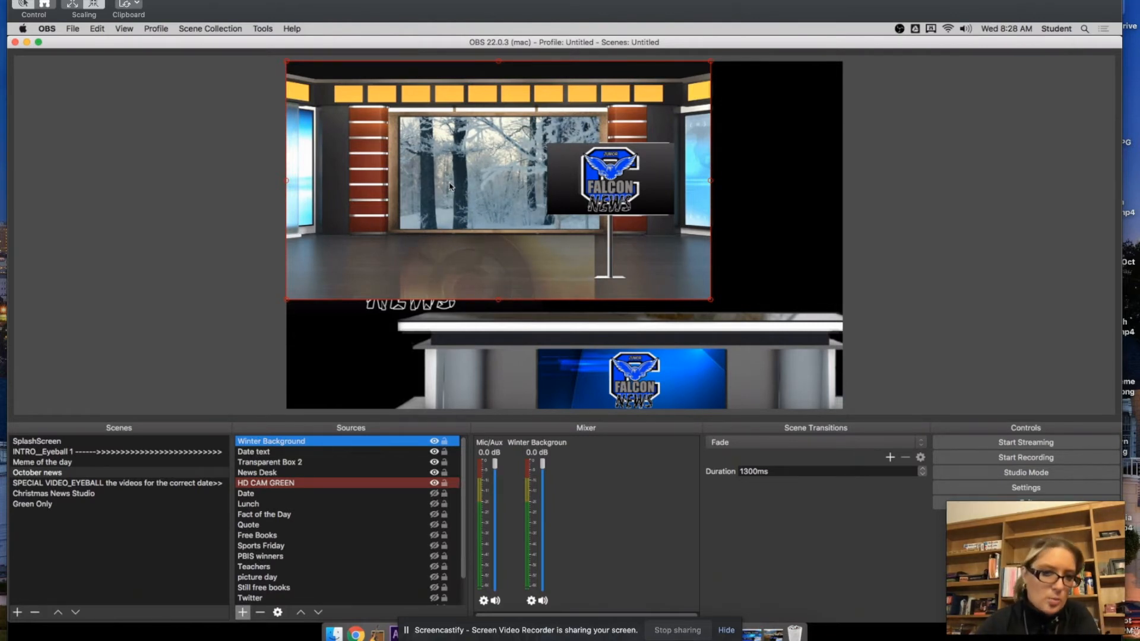
left_click_drag(429, 152, 446, 229)
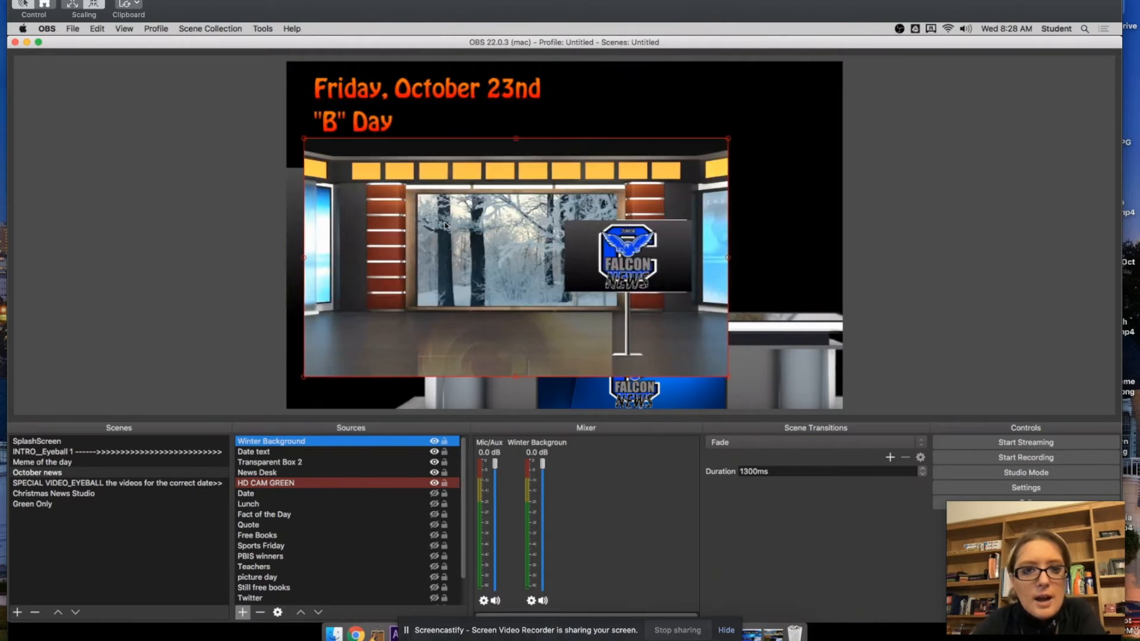
left_click_drag(419, 156, 402, 78)
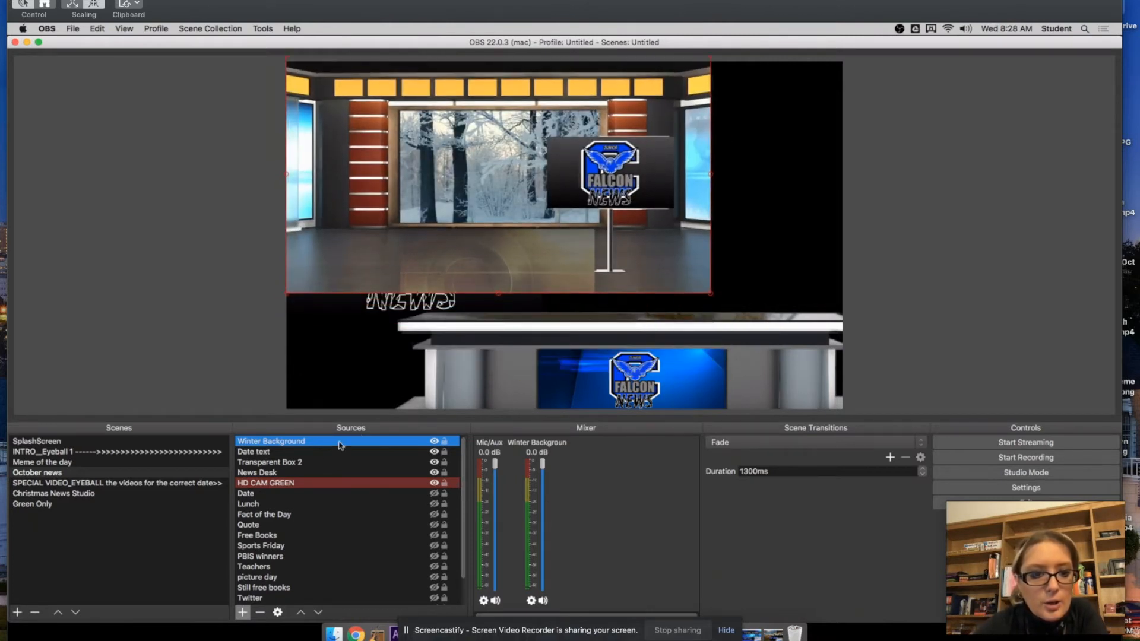
left_click_drag(395, 260, 394, 264)
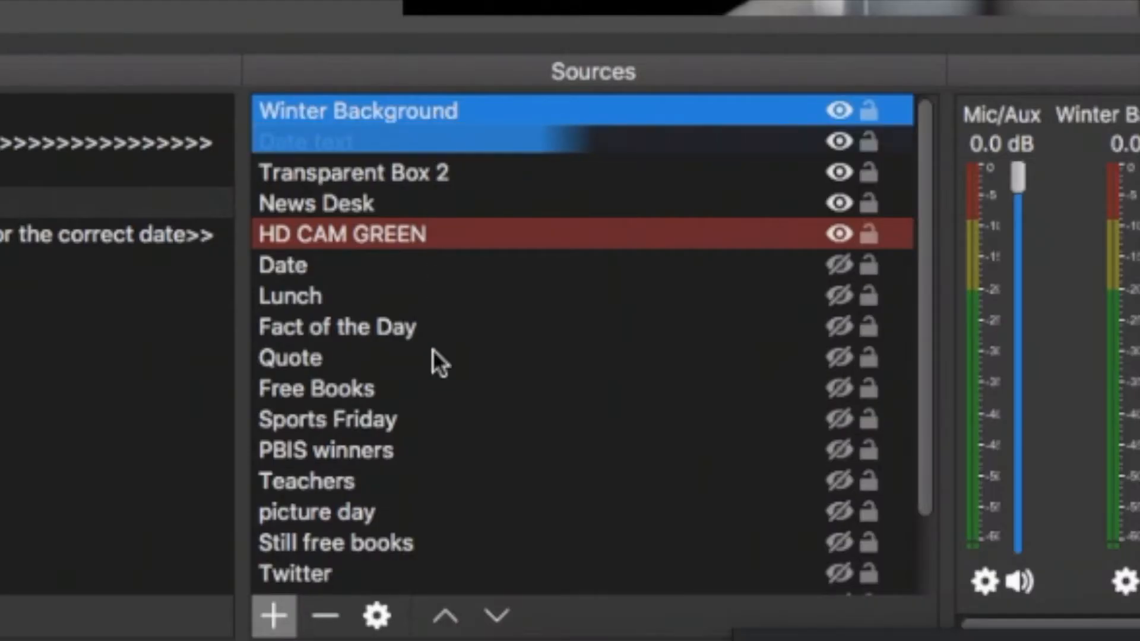
Place Winter Background last in the source order and scale it to span the canvas width along its lower edge.
left_click_drag(432, 349, 419, 579)
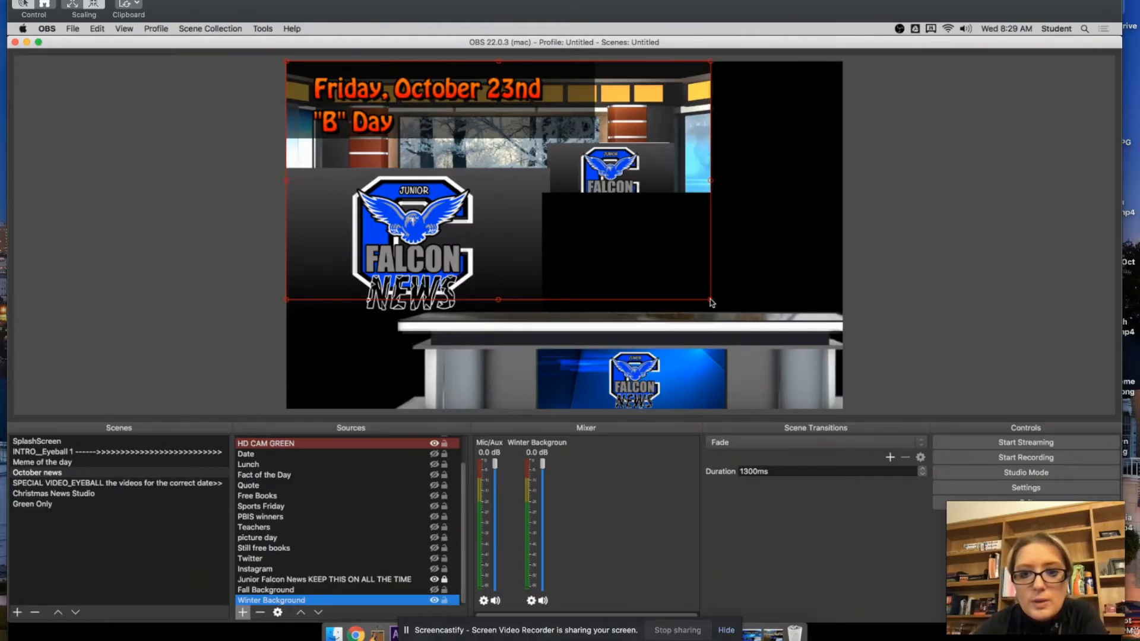
left_click_drag(712, 303, 827, 412)
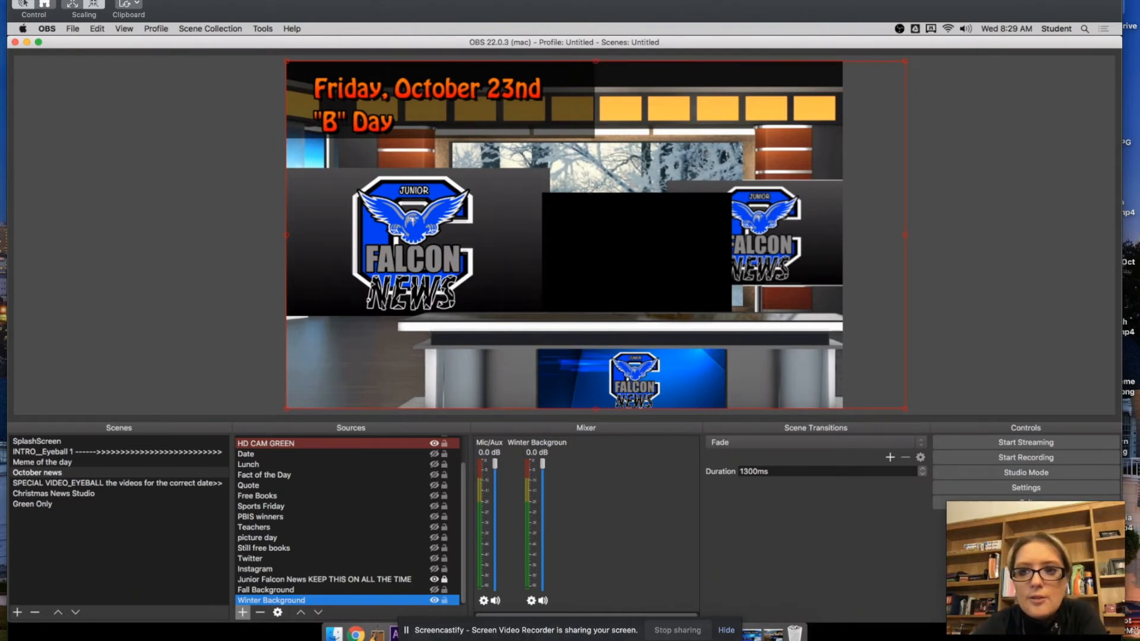
left_click_drag(899, 70, 817, 98)
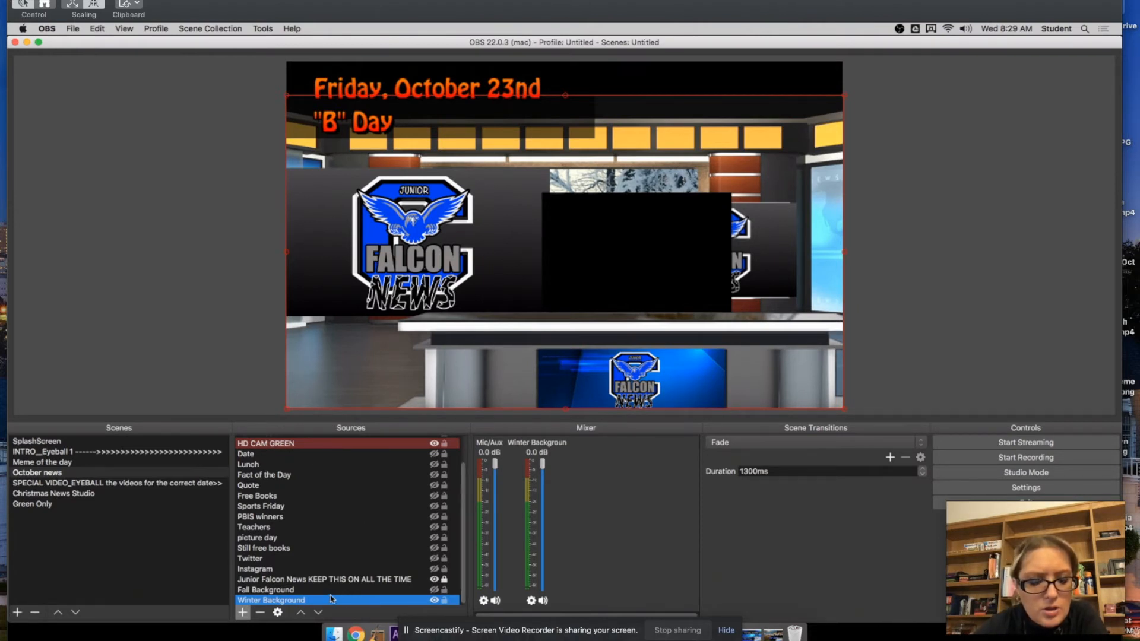
Unlock the "Junior Falcon News KEEP THIS ON ALL THE TIME" source and move it to the right half of the canvas.
scroll(366, 474, "up", 1)
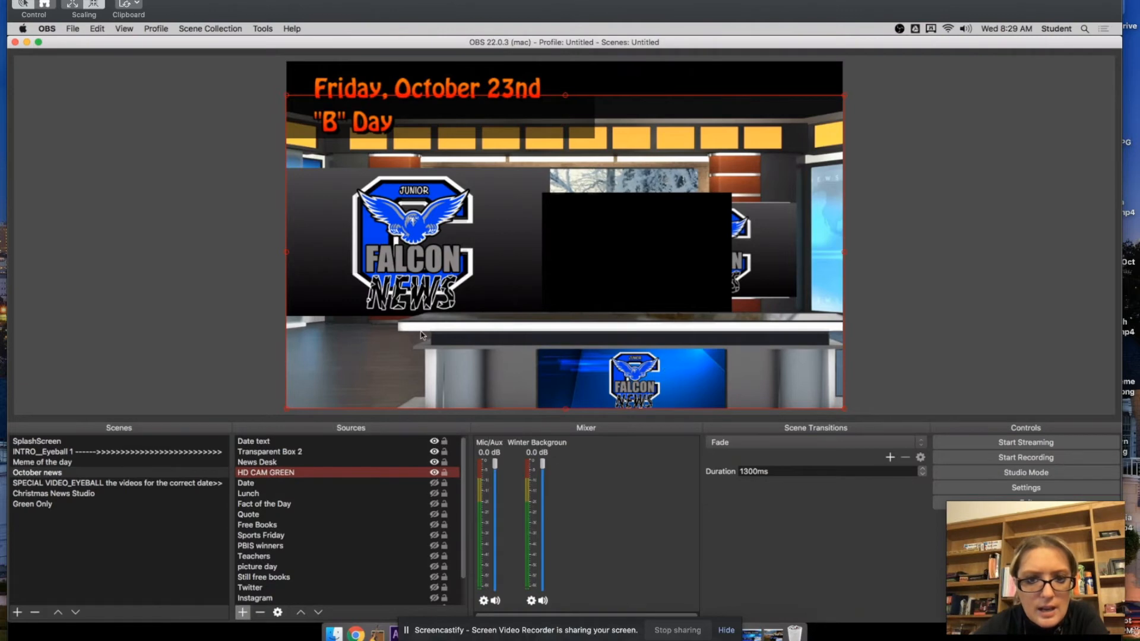
scroll(371, 483, "down", 1)
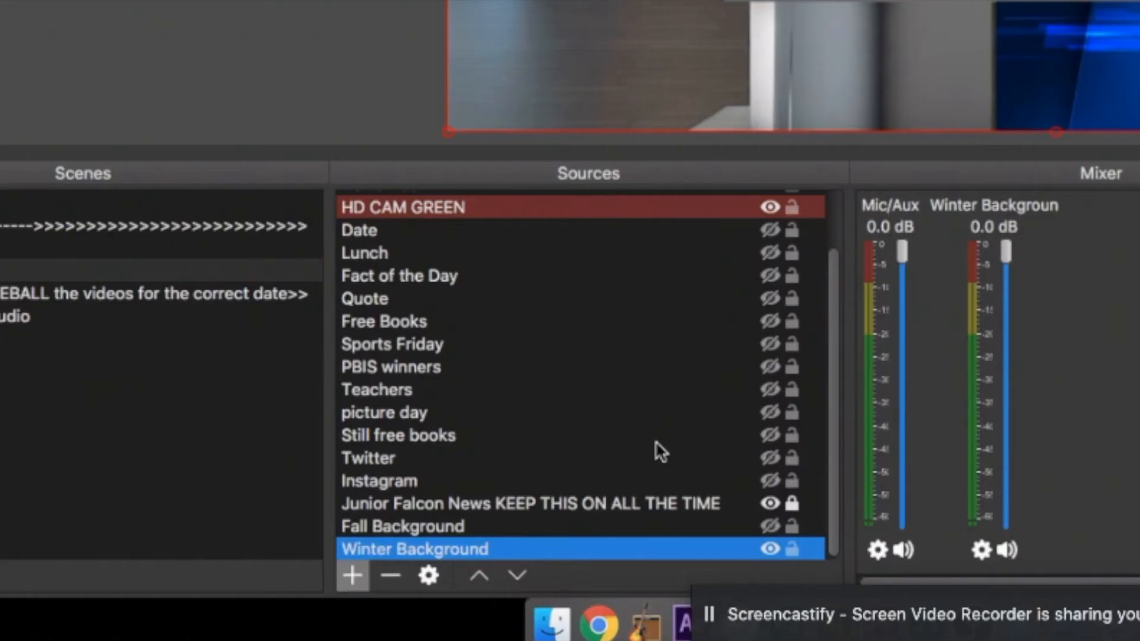
left_click(462, 505)
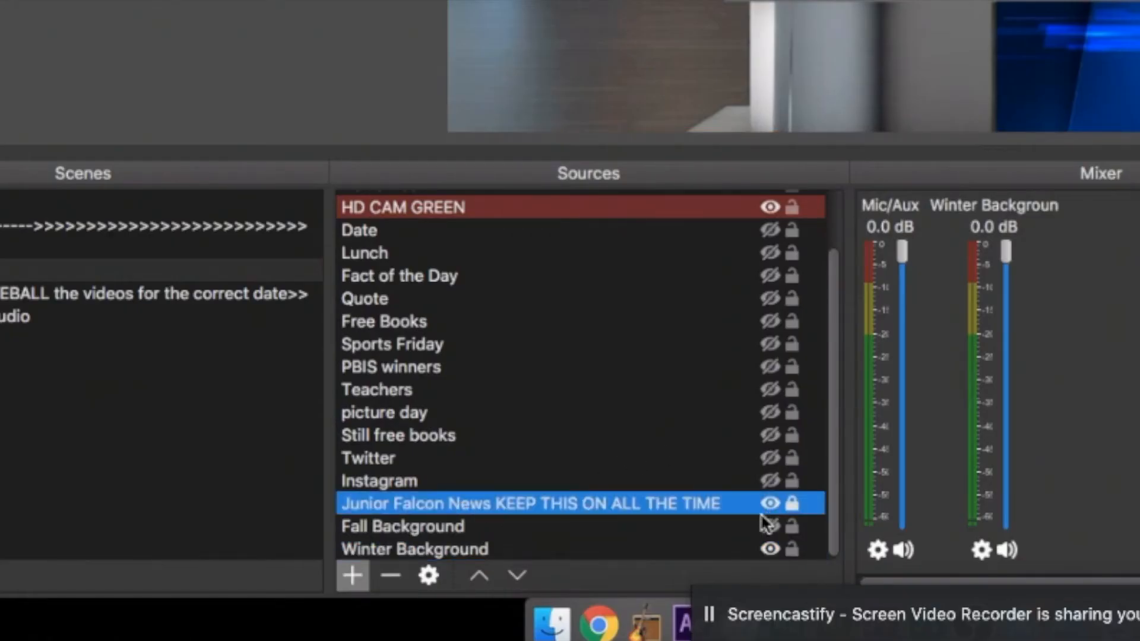
left_click(792, 504)
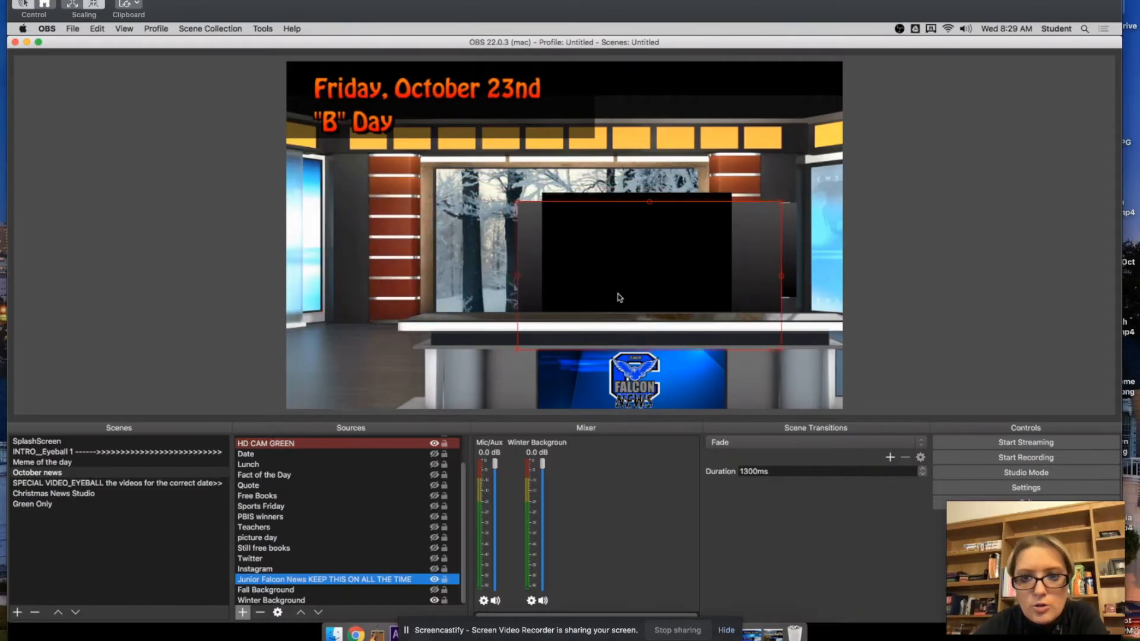
left_click_drag(632, 298, 635, 297)
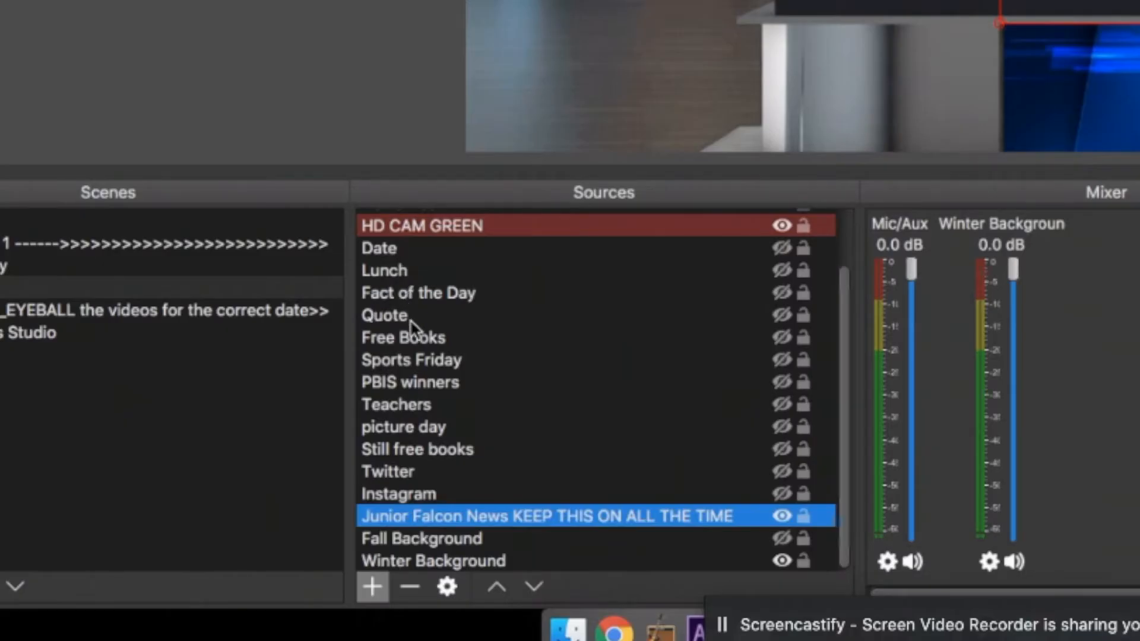
Move the News Desk left to the middle of the studio floor and HD CAM GREEN behind the desk's left half.
scroll(430, 395, "up", 3)
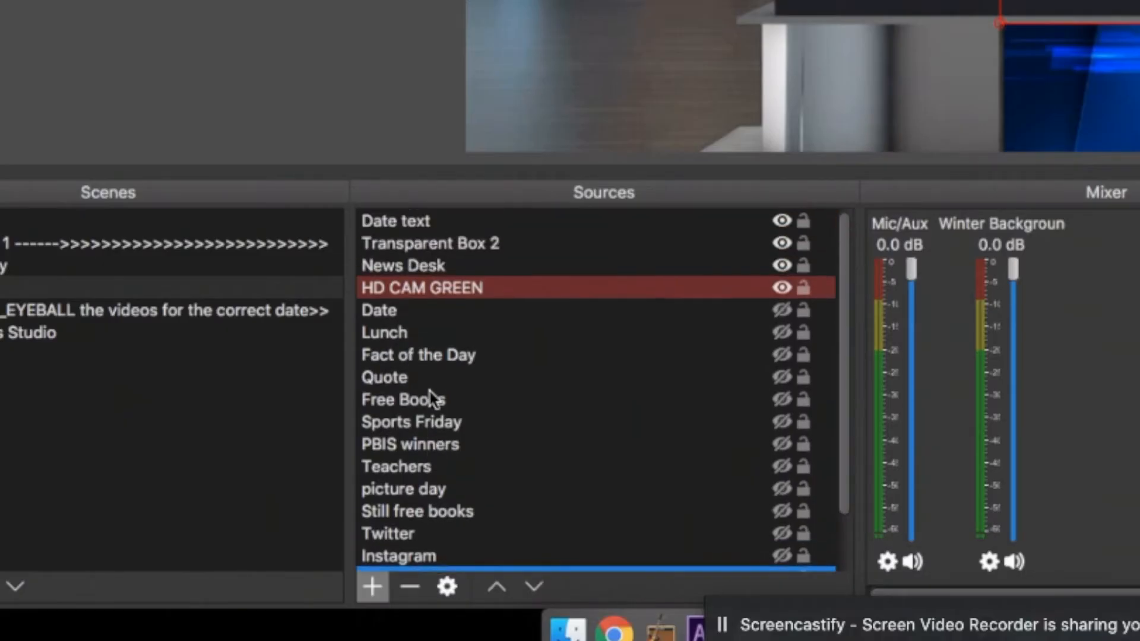
left_click(400, 267)
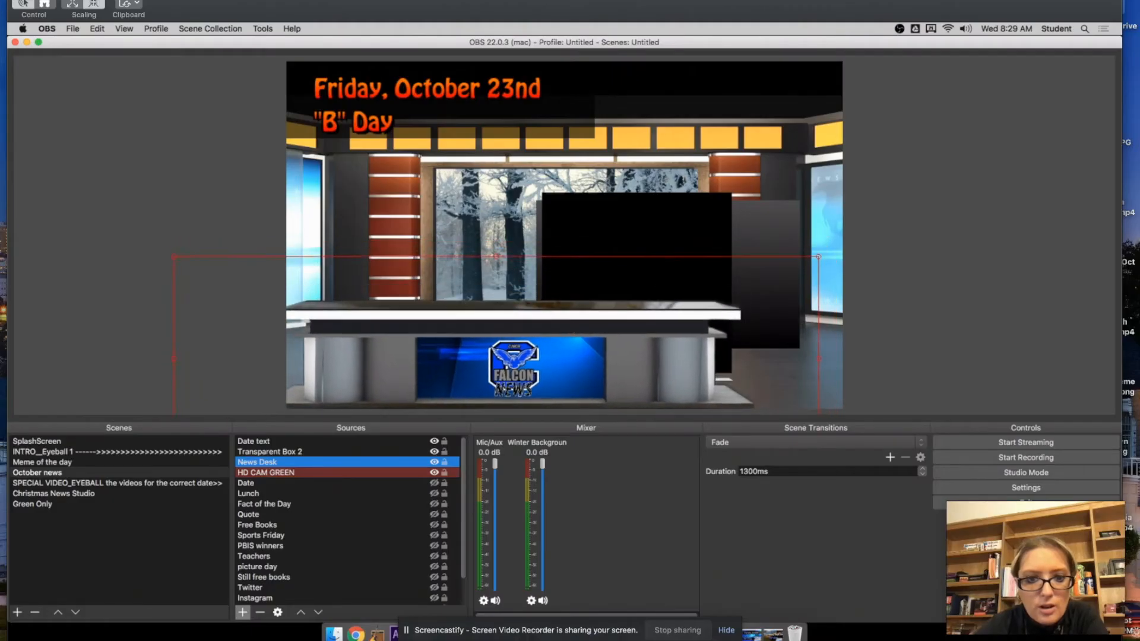
left_click_drag(570, 330, 595, 333)
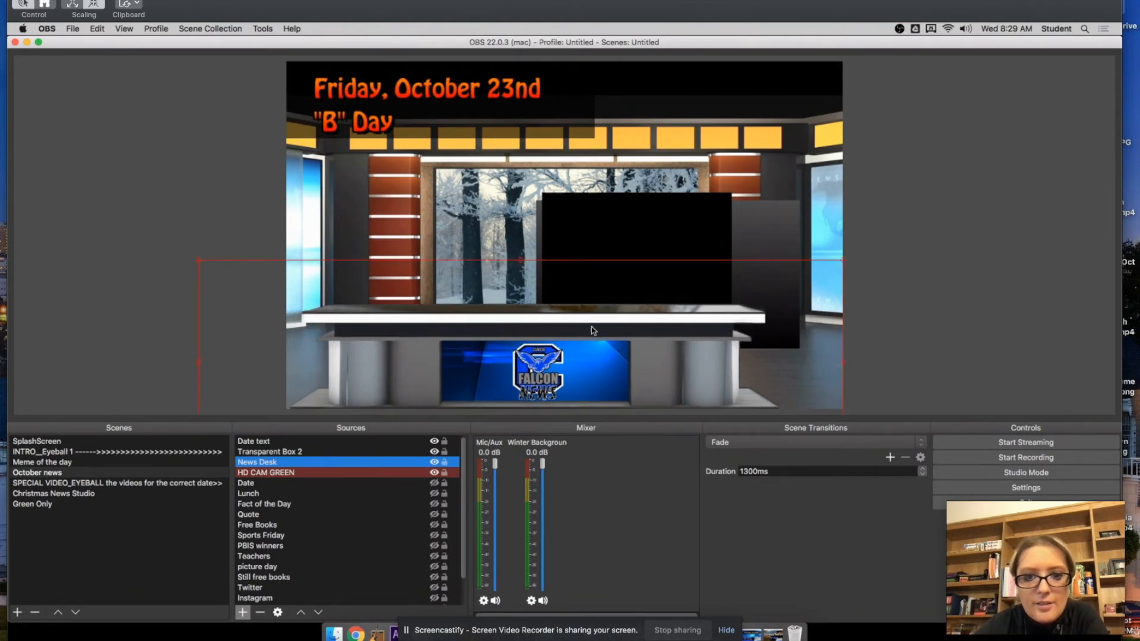
left_click(671, 222)
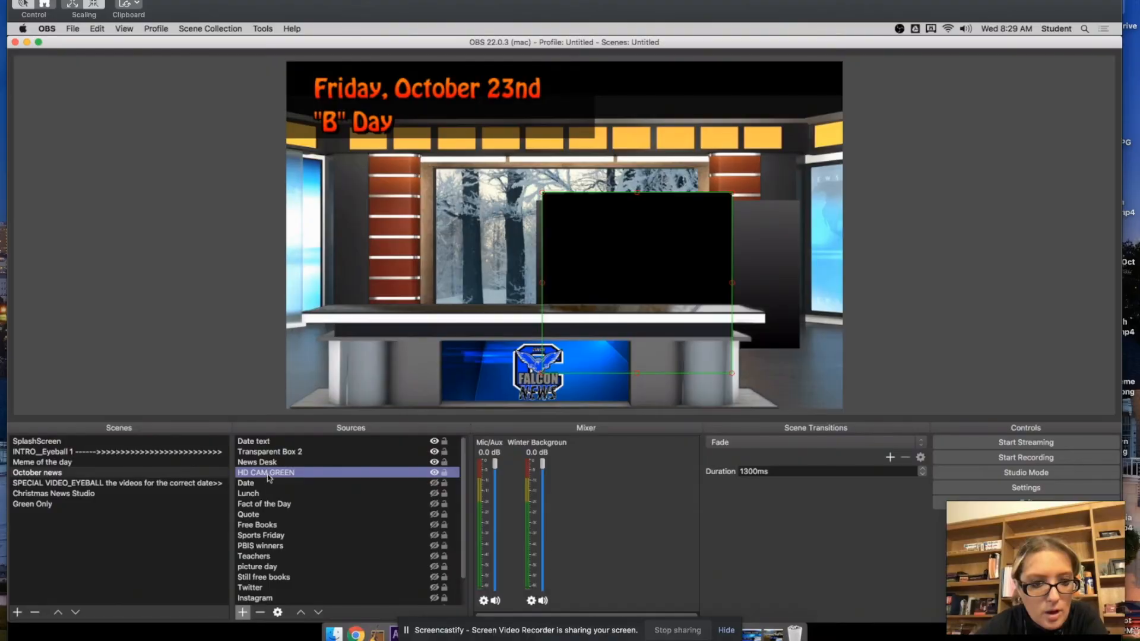
left_click_drag(622, 248, 442, 230)
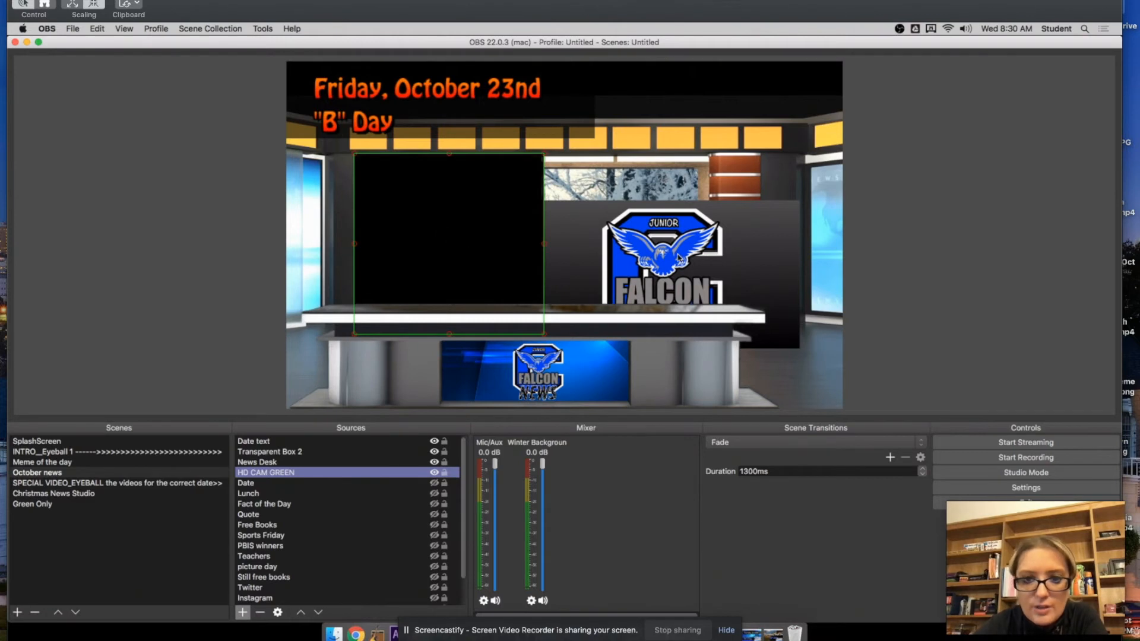
Move the Junior Falcon News logo screen up against the canvas's right edge, just above the desk.
scroll(255, 569, "down", 3)
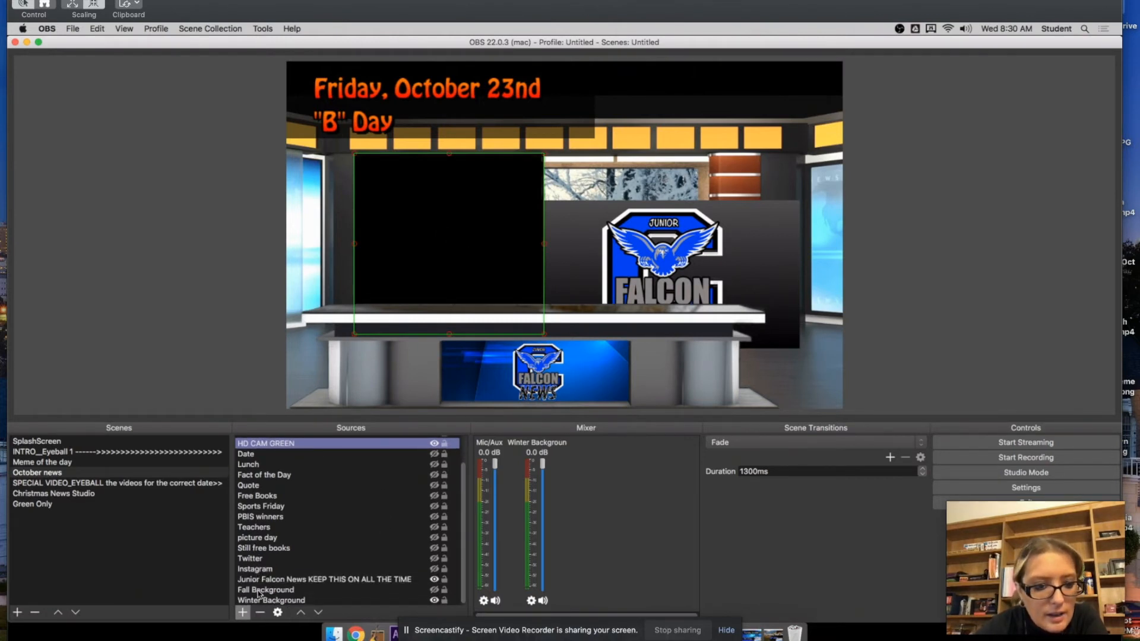
left_click(278, 579)
mouse_move(735, 240)
left_mouse_down()
mouse_move(778, 149)
mouse_move(774, 181)
mouse_move(742, 227)
left_mouse_up()
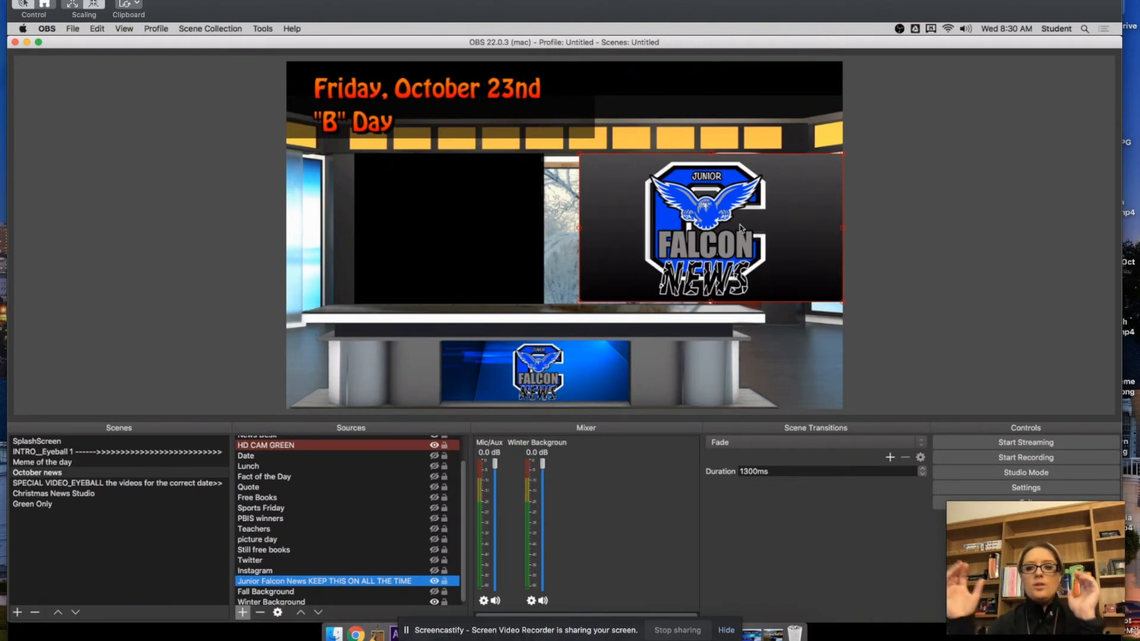
Move the Junior Falcon News logo screen just inside the canvas's right edge and HD CAM GREEN mostly off the canvas's left side.
left_click_drag(742, 223, 555, 399)
left_click_drag(603, 369, 782, 184)
left_click_drag(486, 217, 570, 222)
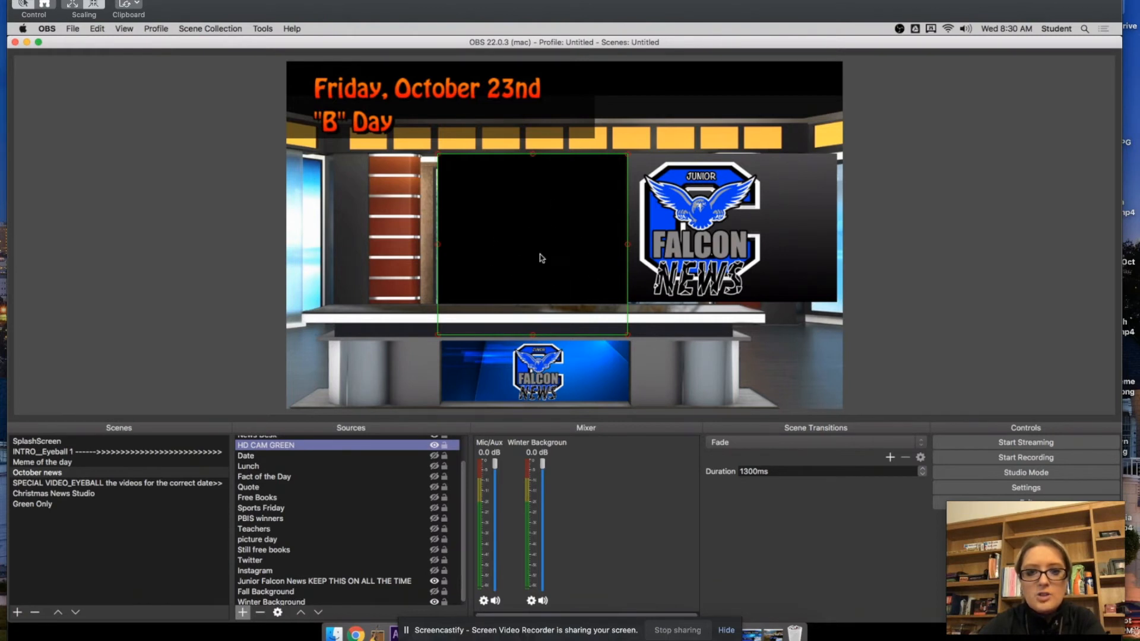
left_click(922, 289)
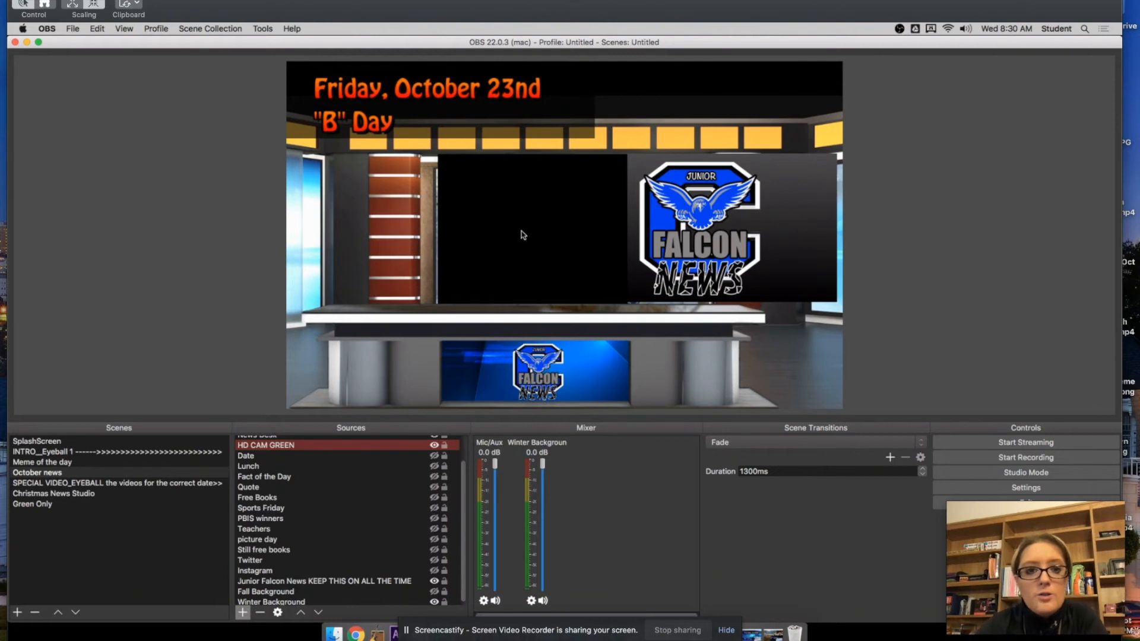
left_click_drag(525, 236, 207, 196)
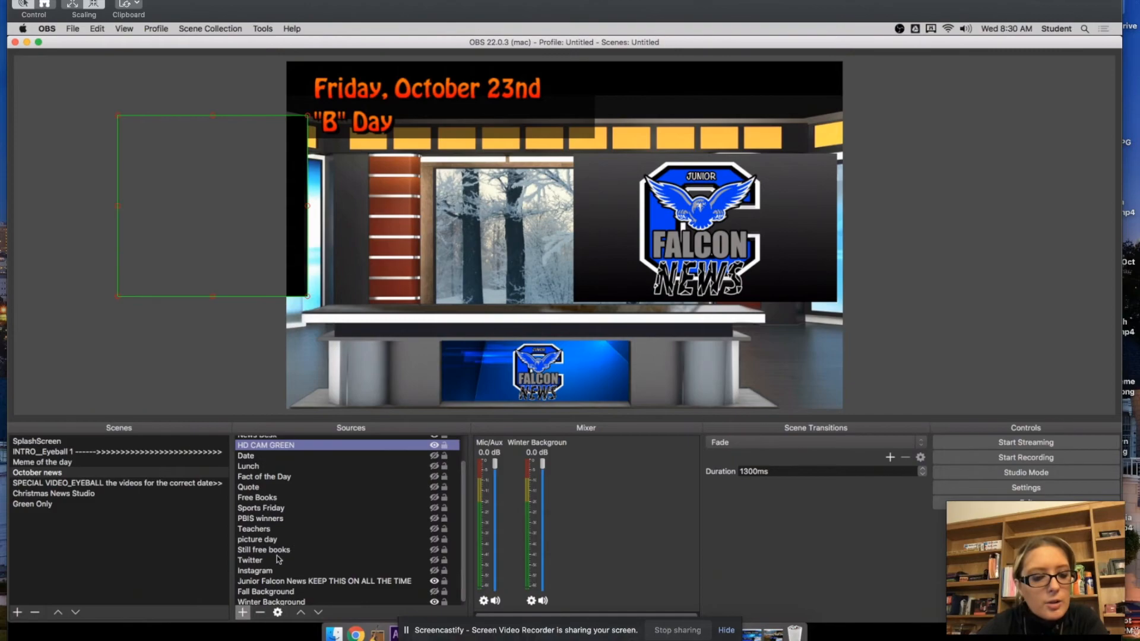
Add a Color Correction effect filter with the default name to the Winter Background source.
left_click(265, 602)
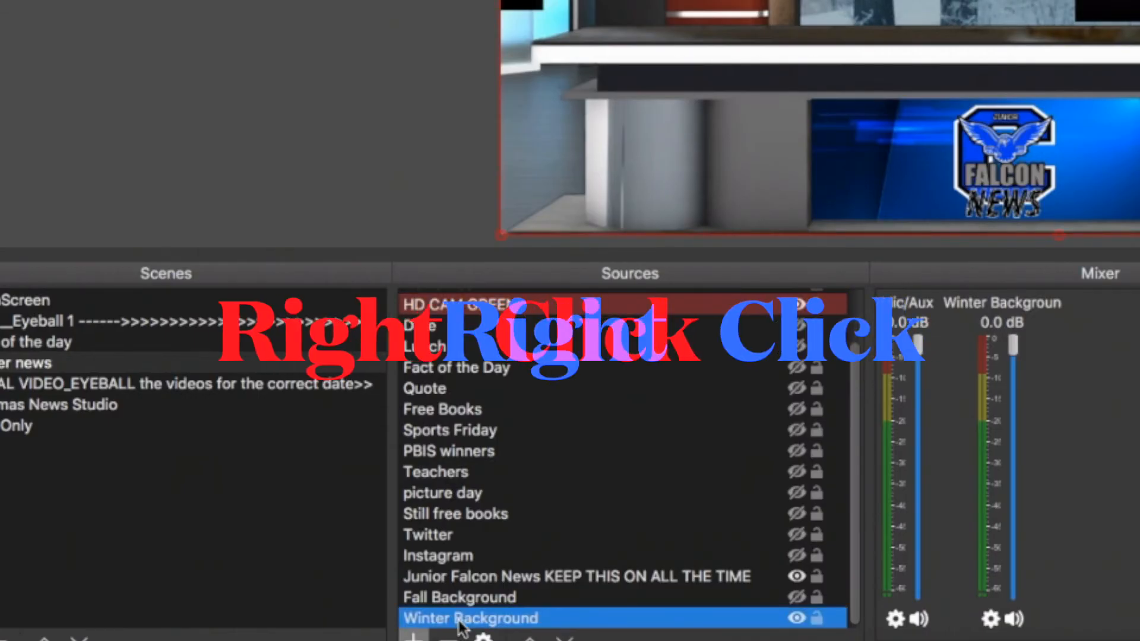
right_click(457, 620)
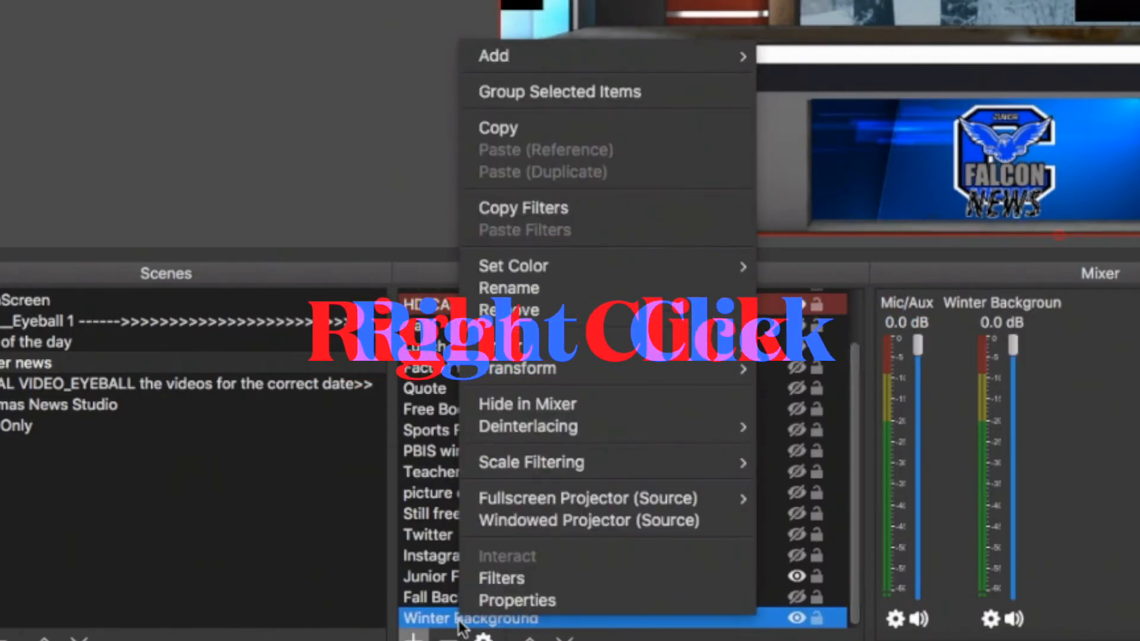
left_click(504, 579)
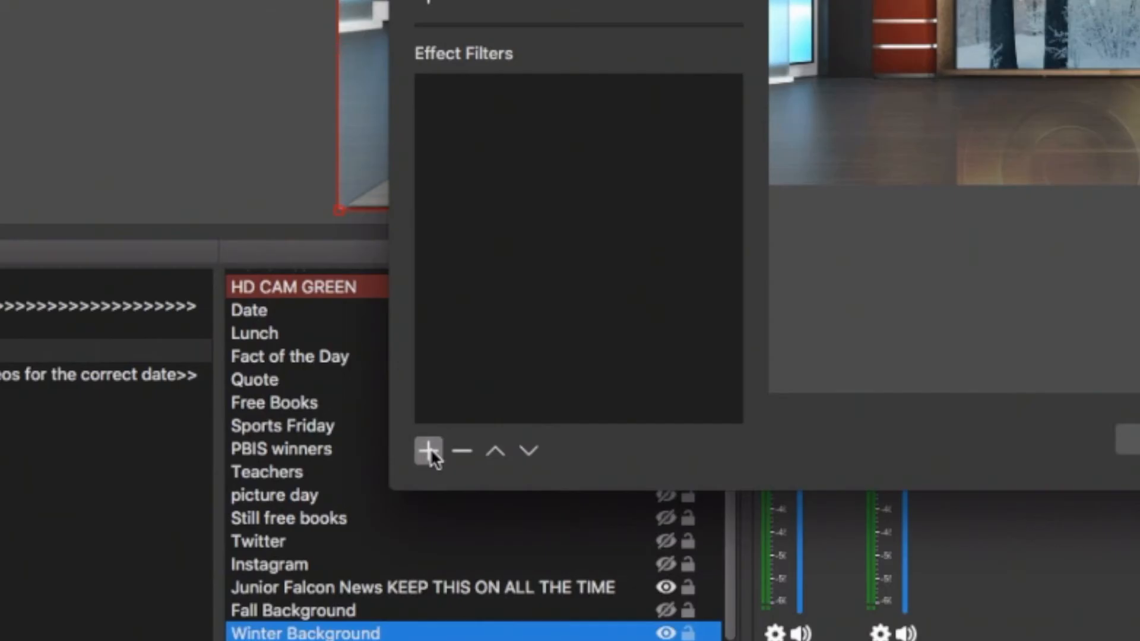
left_click(429, 450)
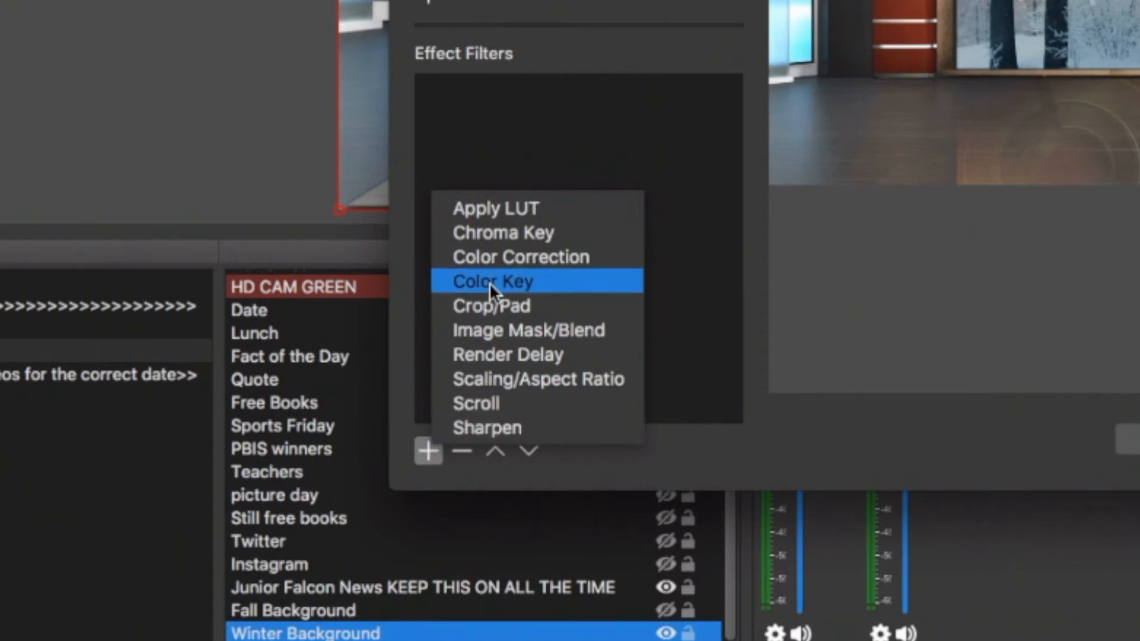
left_click(506, 256)
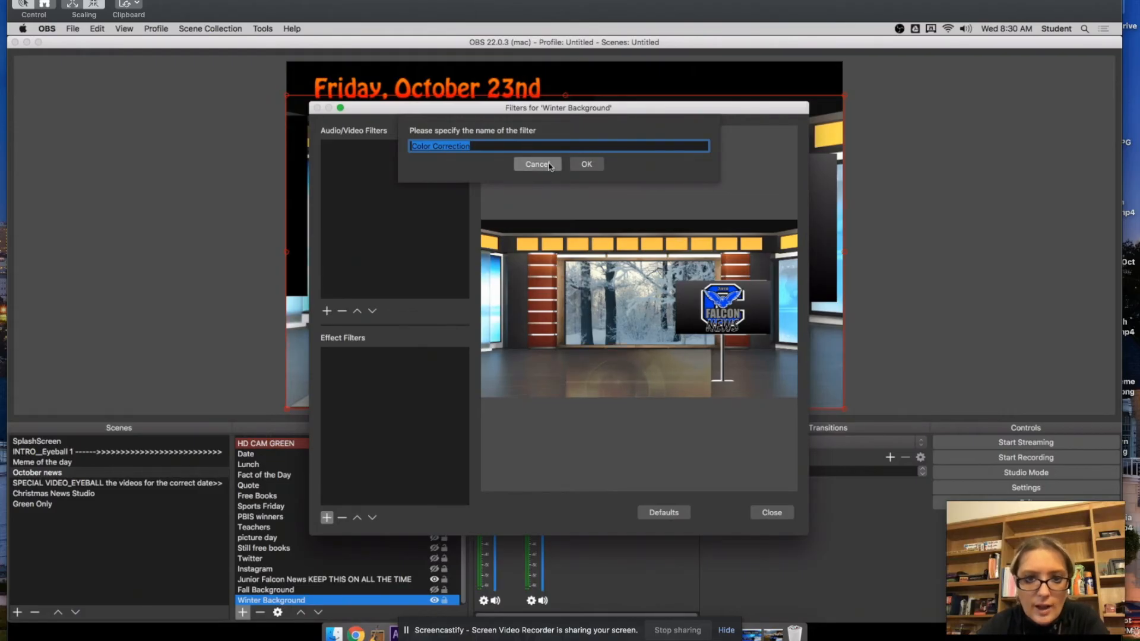
left_click(586, 165)
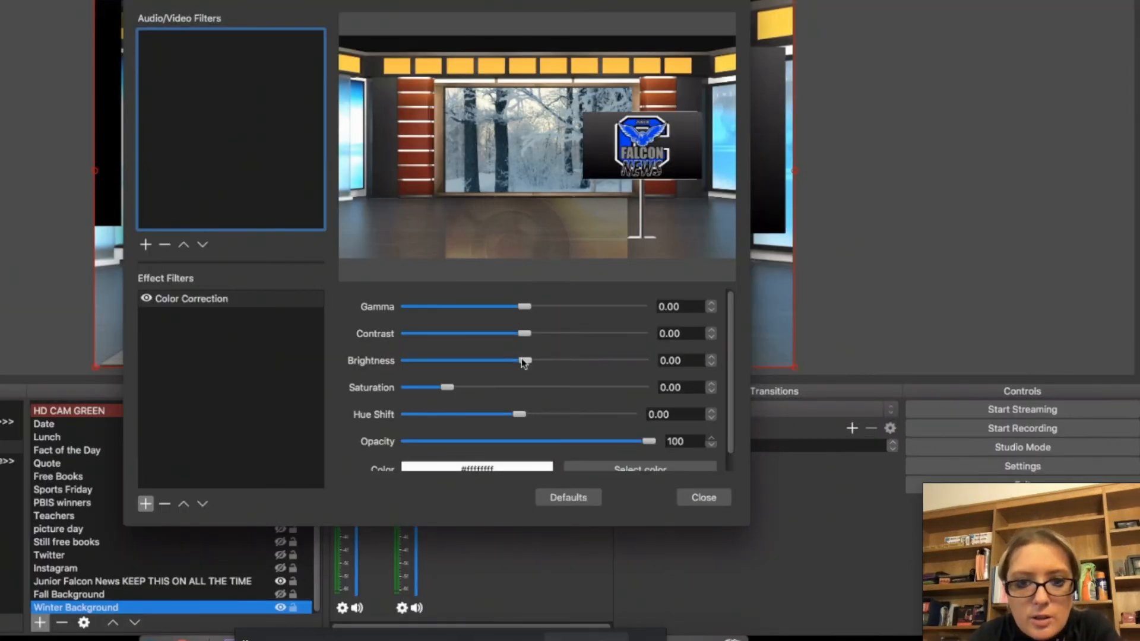
Set the Color Correction filter to gamma -0.20, contrast -0.06, brightness -0.07, saturation 1.36 and hue shift -20.66, and close the filters.
mouse_move(524, 306)
left_mouse_down()
mouse_move(537, 307)
mouse_move(516, 308)
left_mouse_up()
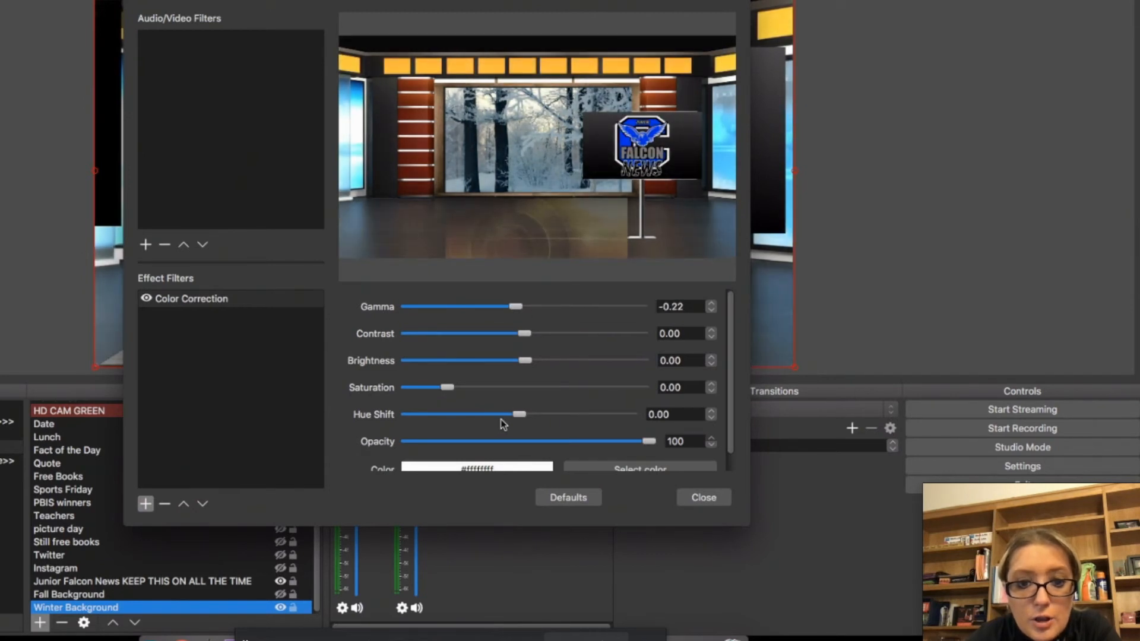
mouse_move(517, 415)
left_mouse_down()
mouse_move(572, 419)
mouse_move(483, 419)
mouse_move(504, 416)
left_mouse_up()
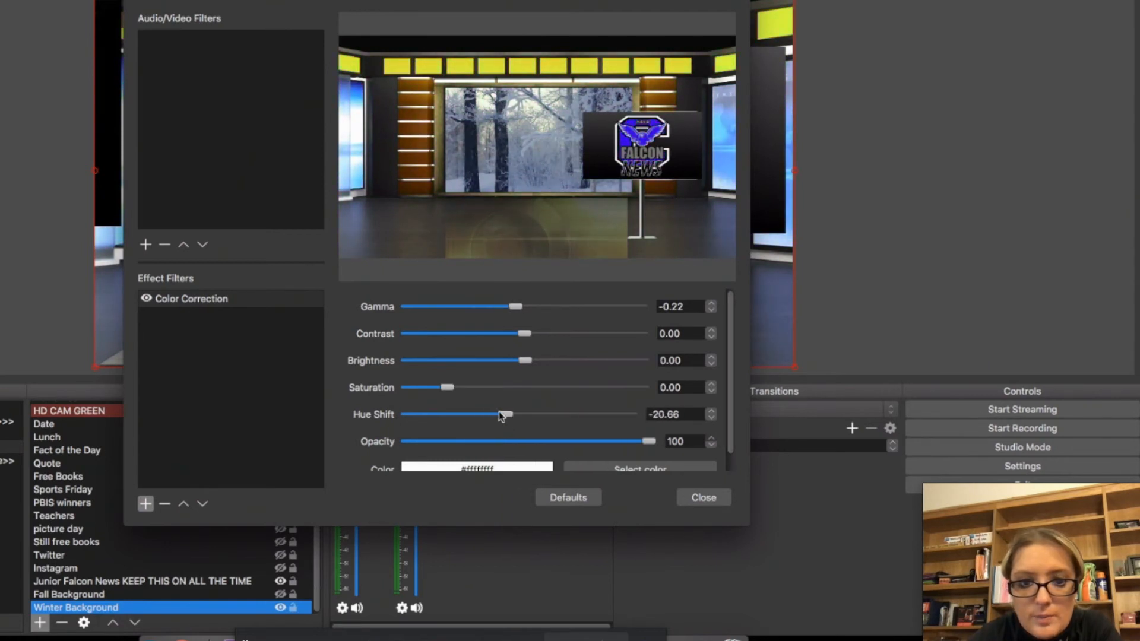
left_click_drag(447, 387, 520, 336)
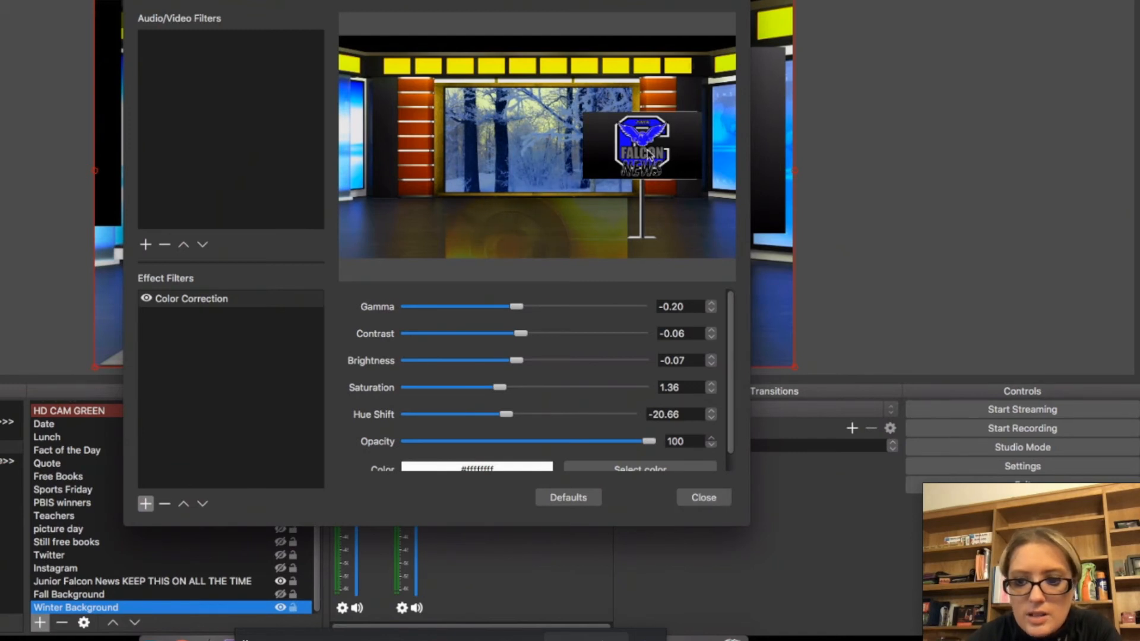
left_click(703, 498)
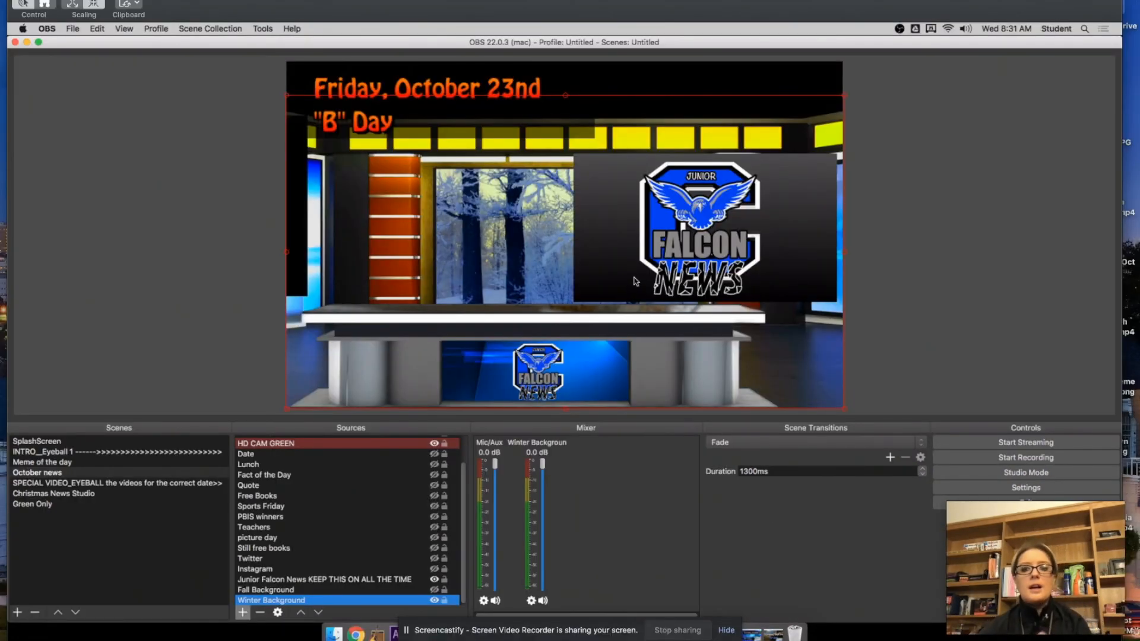
Move HD CAM GREEN back to the middle of the canvas, behind the desk and beside the logo screen.
left_click_drag(299, 252, 603, 258)
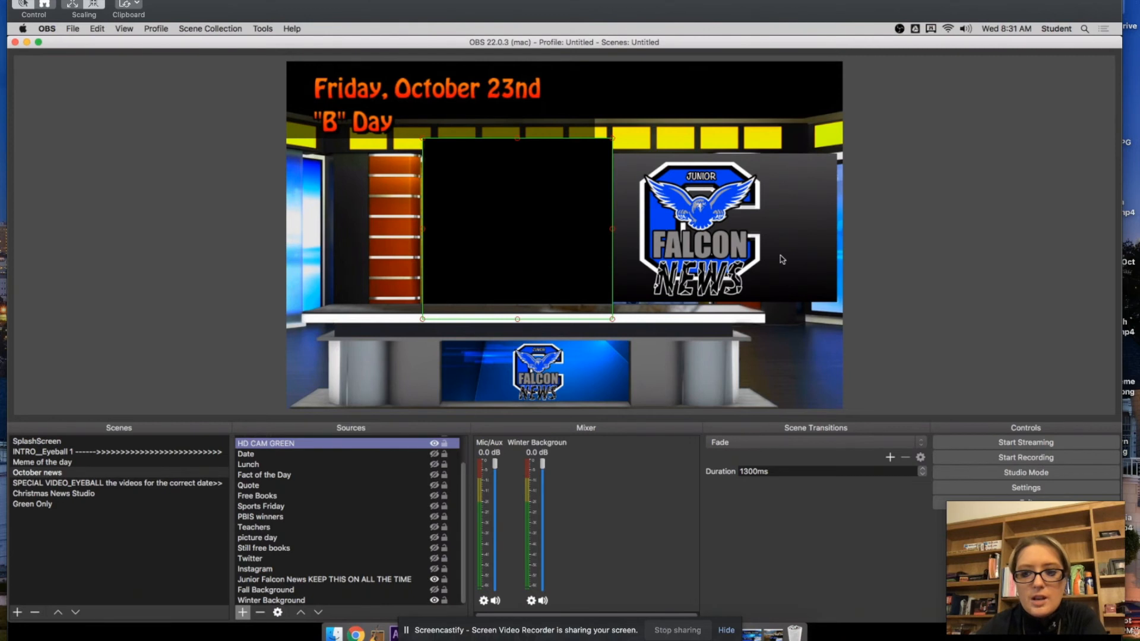
Recolor the Date text source with blue #00aaff as Color 1 and dark blue #00007f as Color 2.
left_click(407, 89)
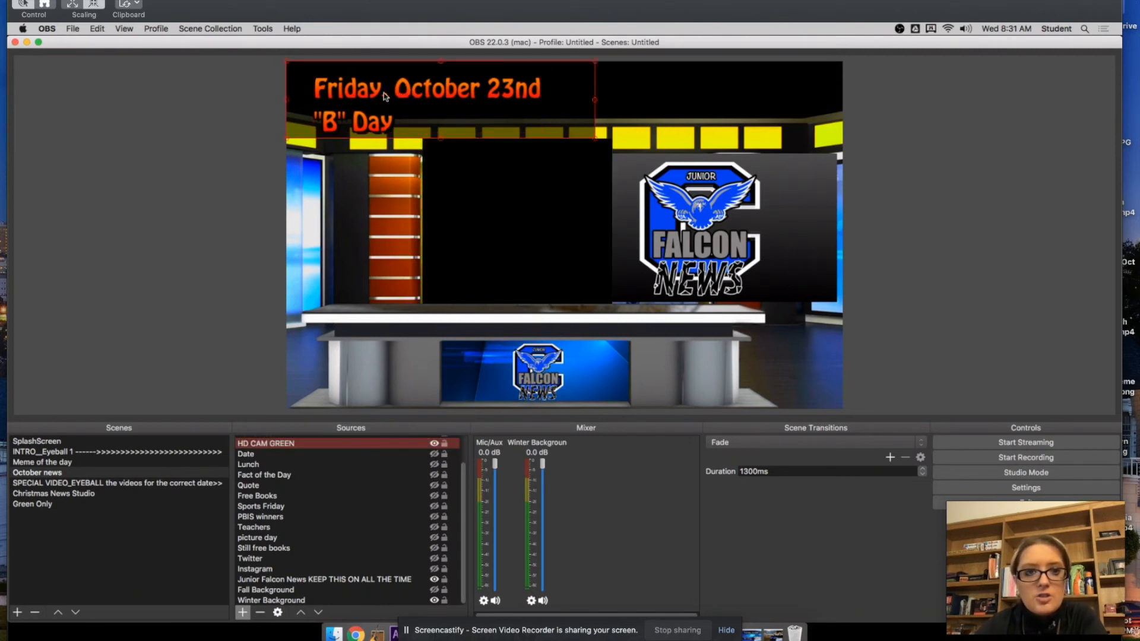
scroll(279, 446, "up", 3)
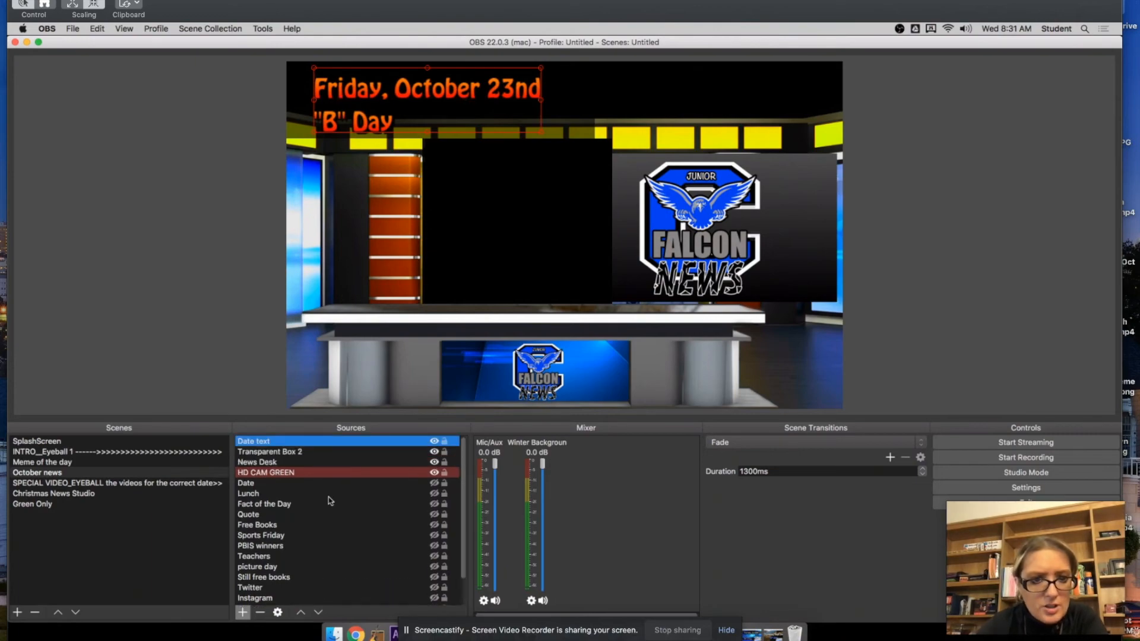
scroll(309, 161, "up", 1)
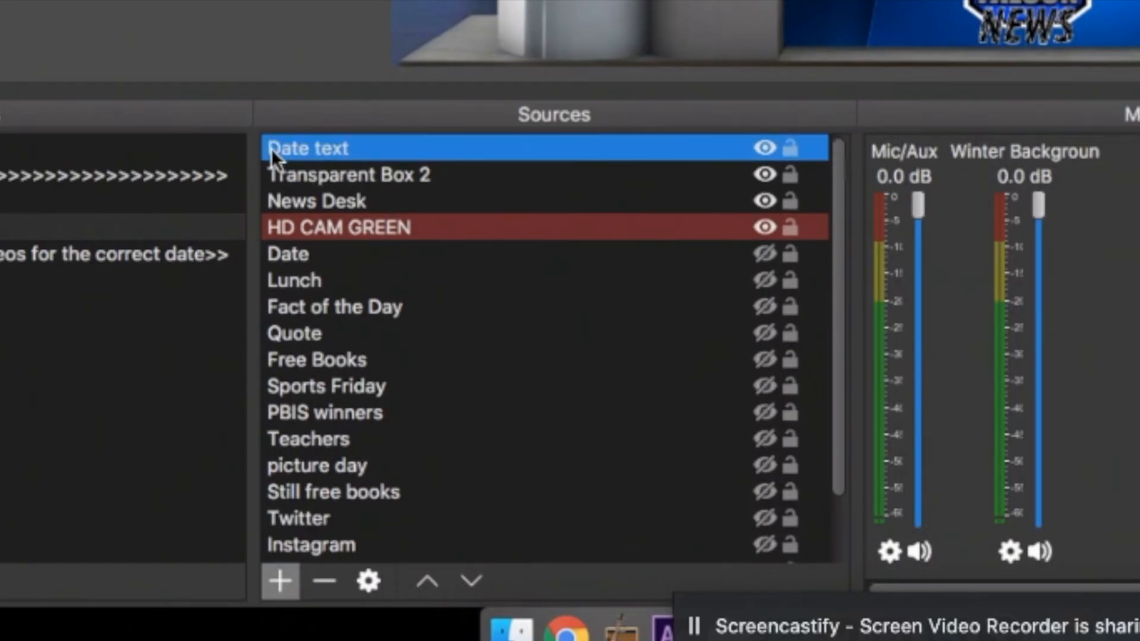
double_click(306, 148)
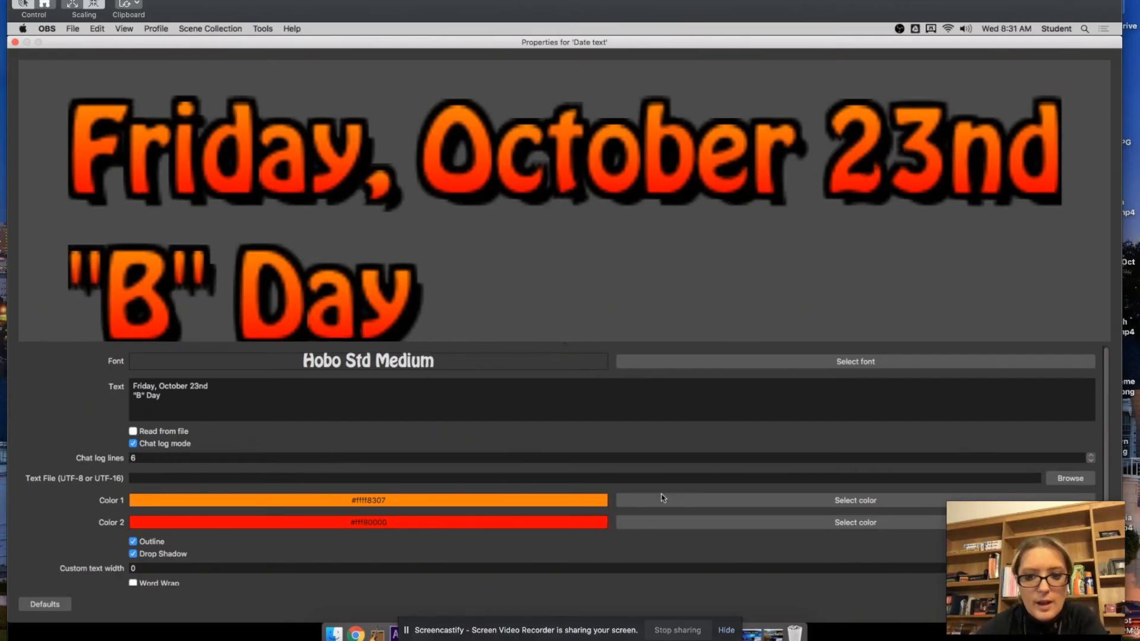
left_click(705, 500)
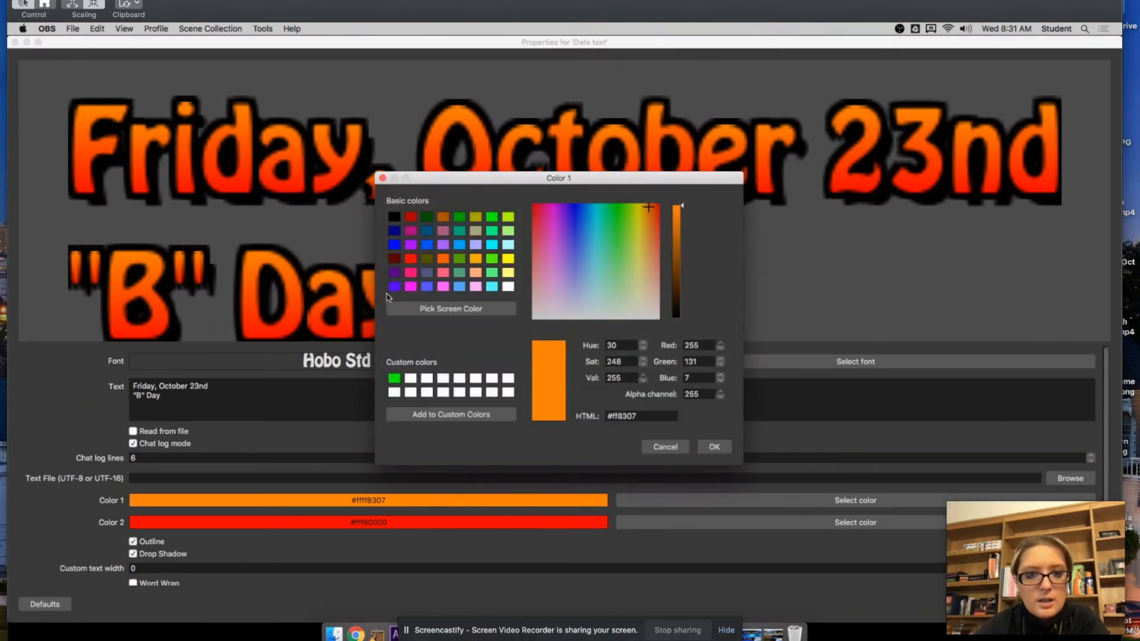
left_click(459, 243)
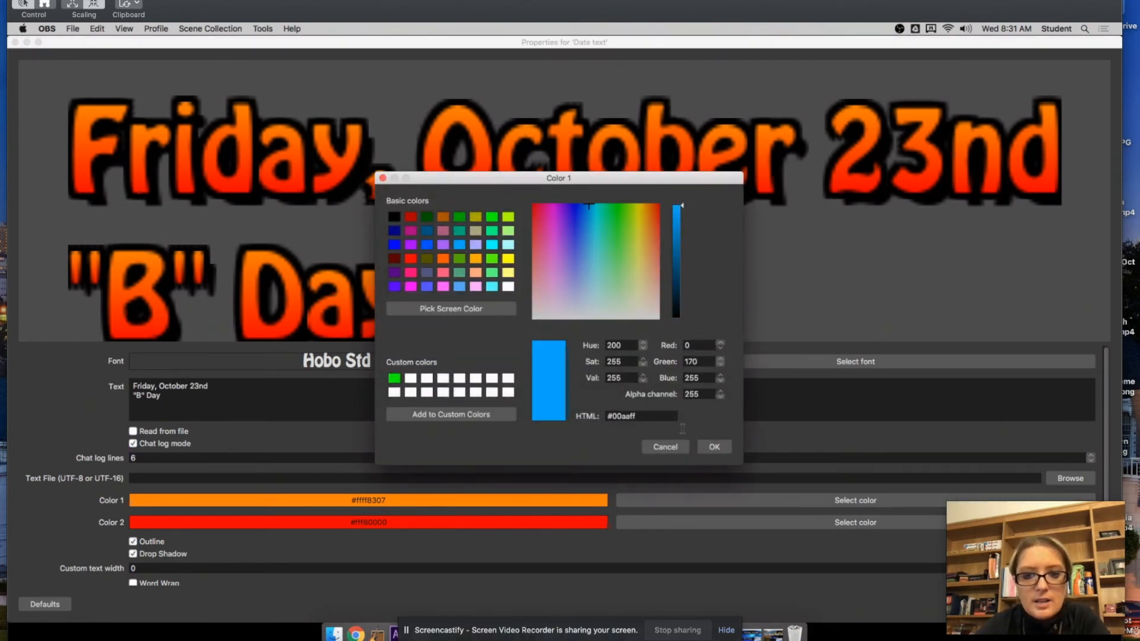
left_click(715, 447)
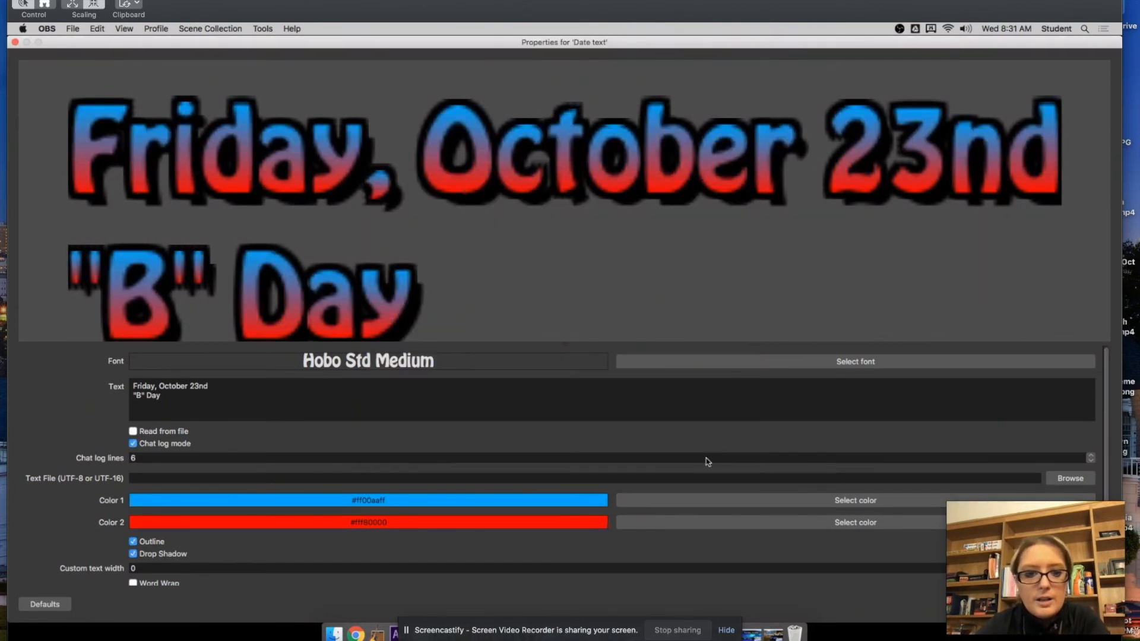
left_click(698, 525)
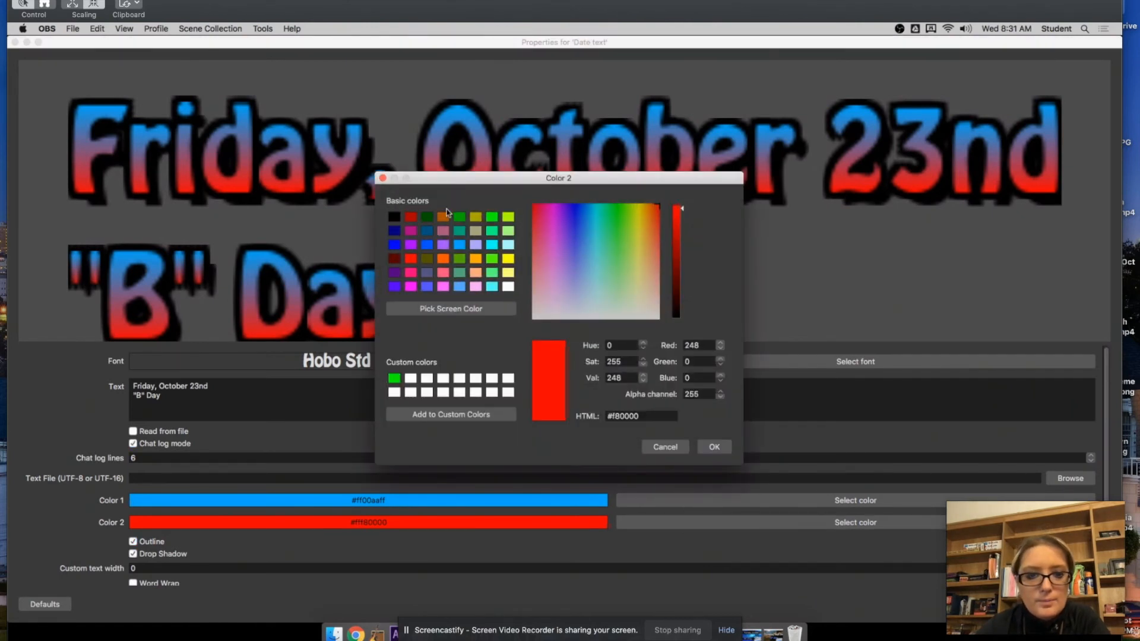
left_click(394, 231)
left_click(714, 447)
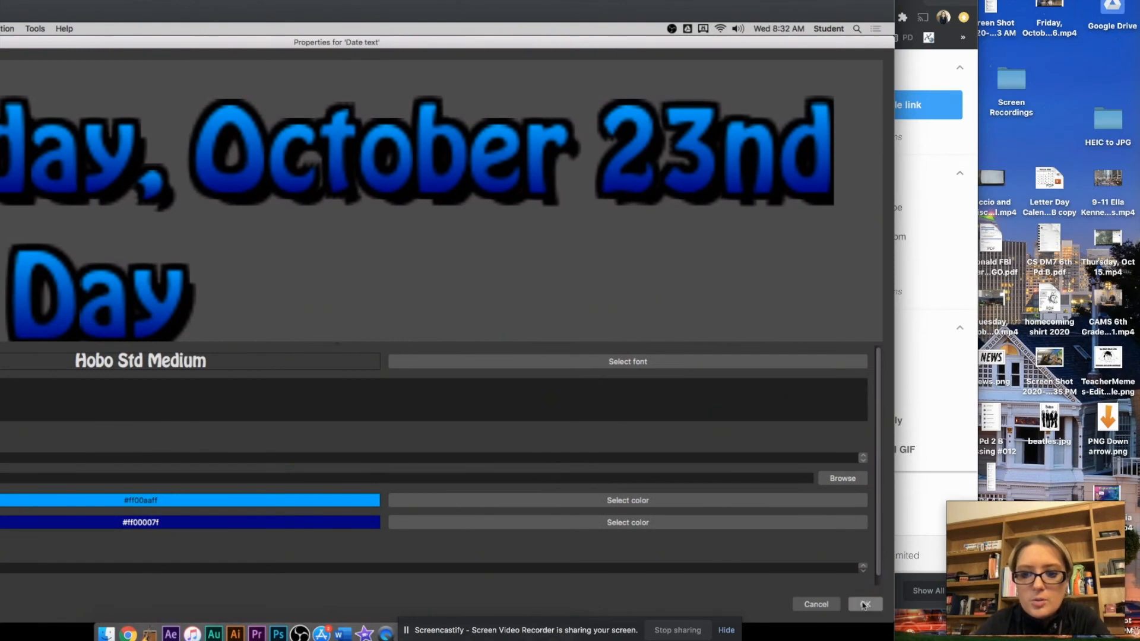
left_click(1093, 603)
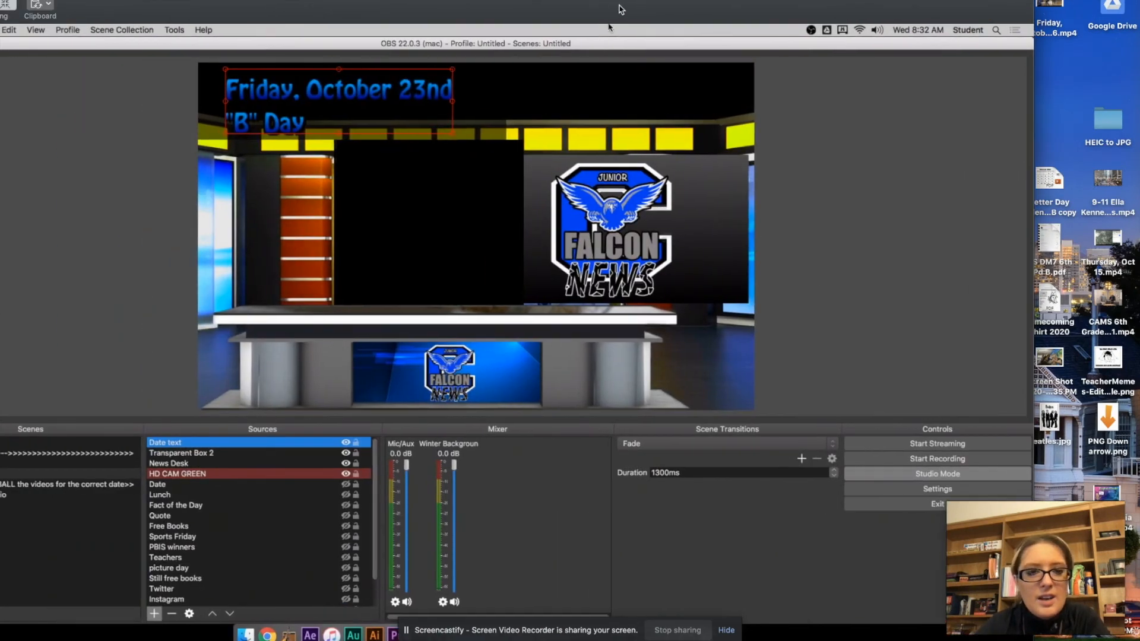
Set Color 2 of the Date text source to cyan #00ffff and apply the change.
double_click(194, 444)
left_click(663, 523)
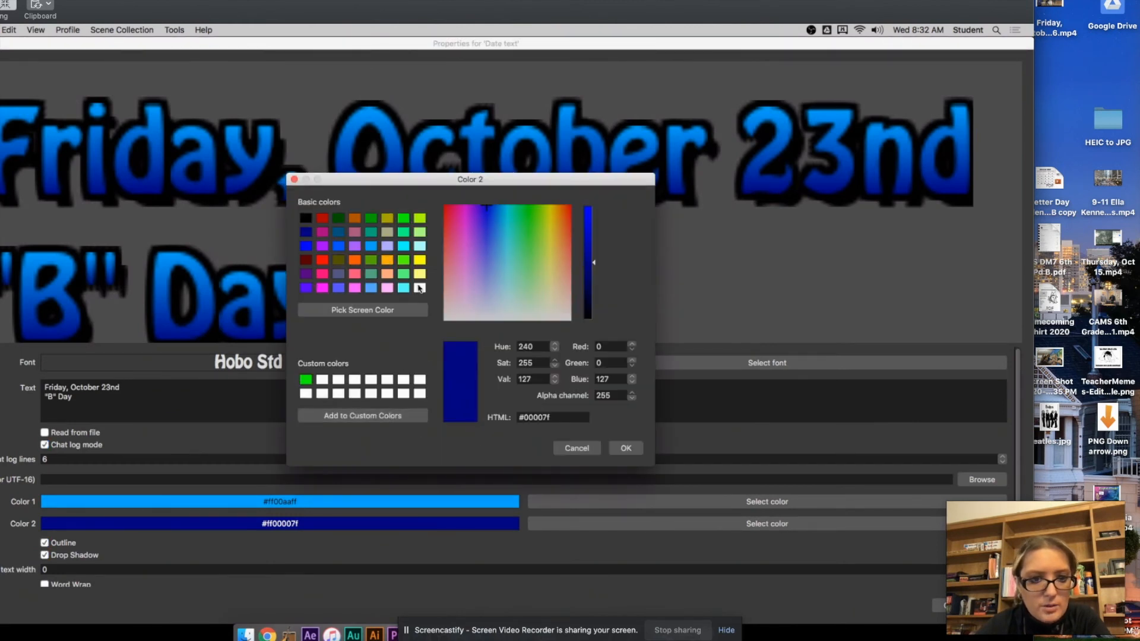
left_click(407, 248)
left_click(624, 448)
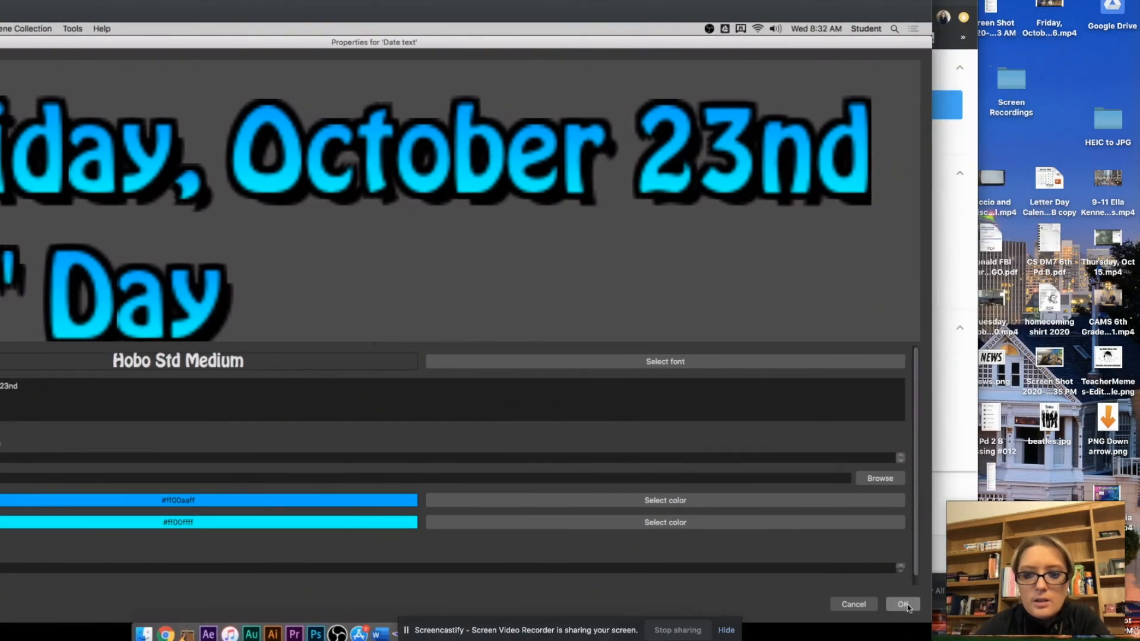
left_click(1003, 604)
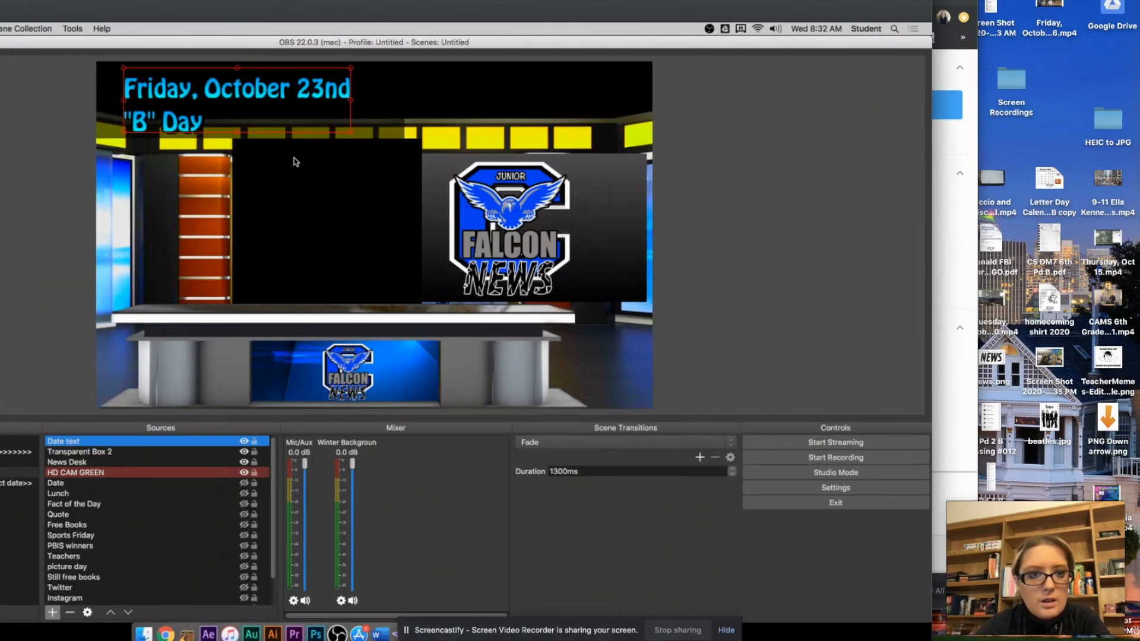
Try Hiragino Sans GB and Hiragino Maru Gothic ProN as the Date text font, and reselect Hobo Std Medium.
double_click(62, 443)
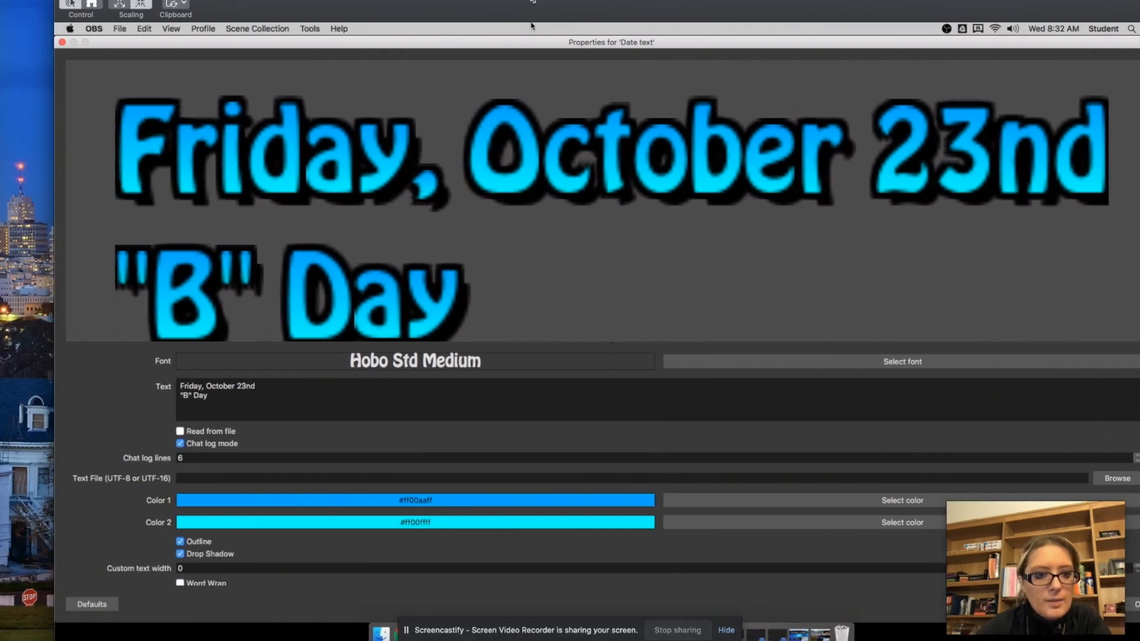
left_click(864, 361)
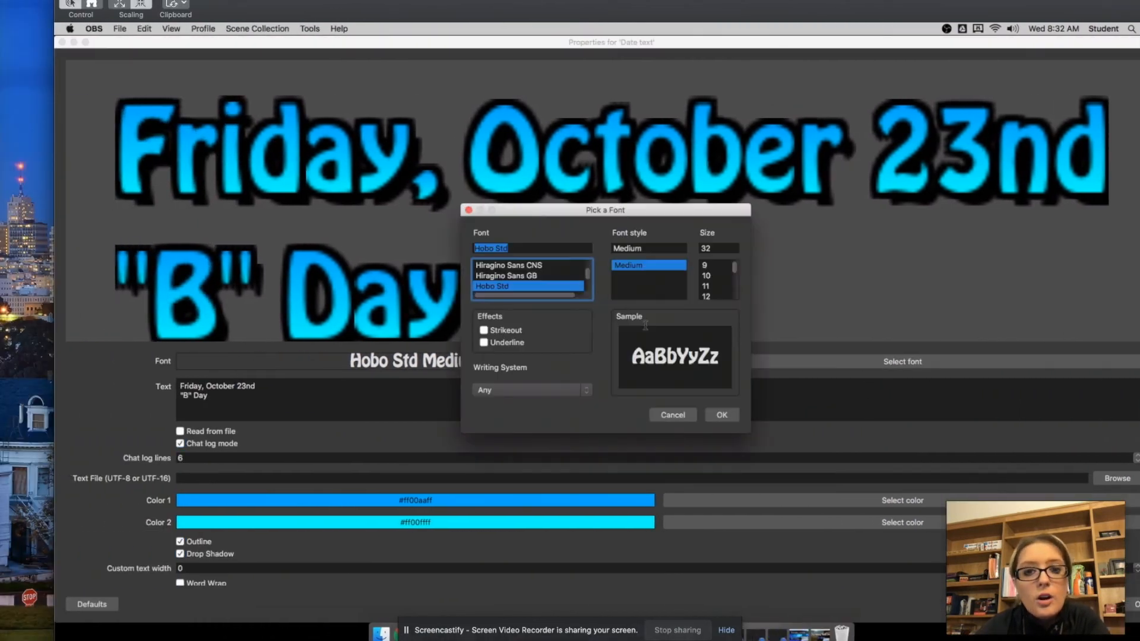
left_click(530, 267)
scroll(523, 276, "up", 3)
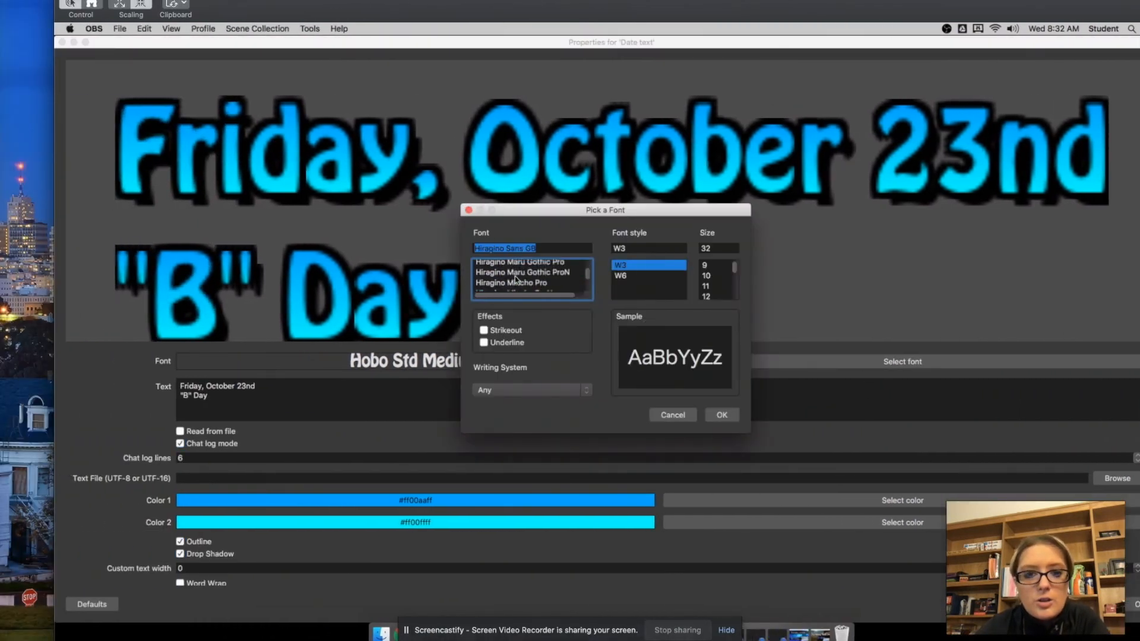
left_click(516, 273)
scroll(510, 276, "down", 5)
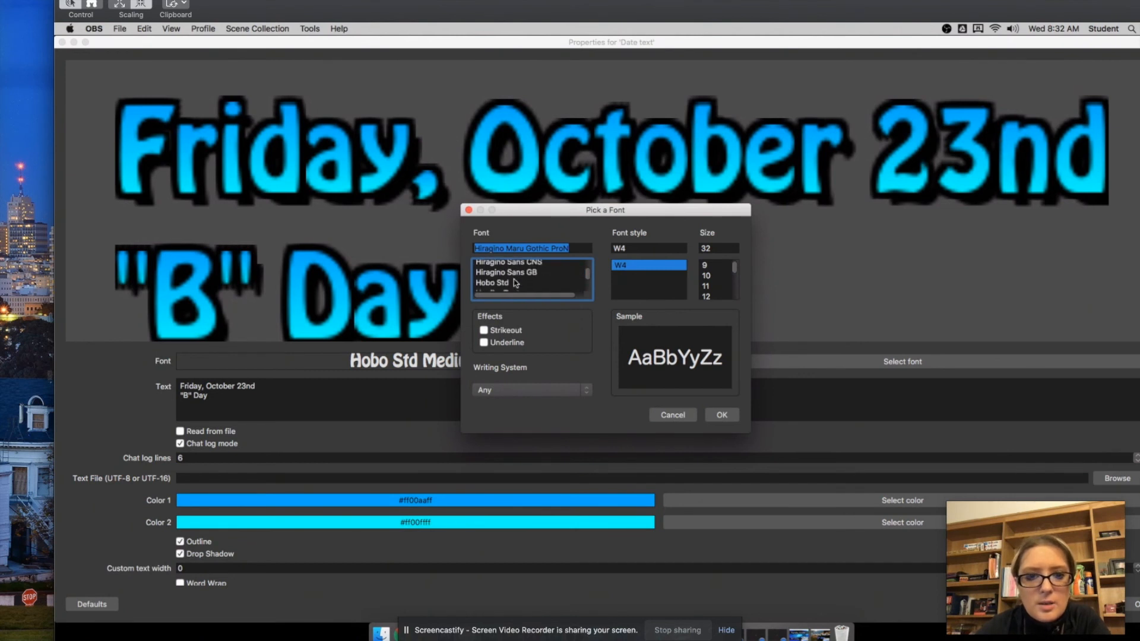
left_click(486, 280)
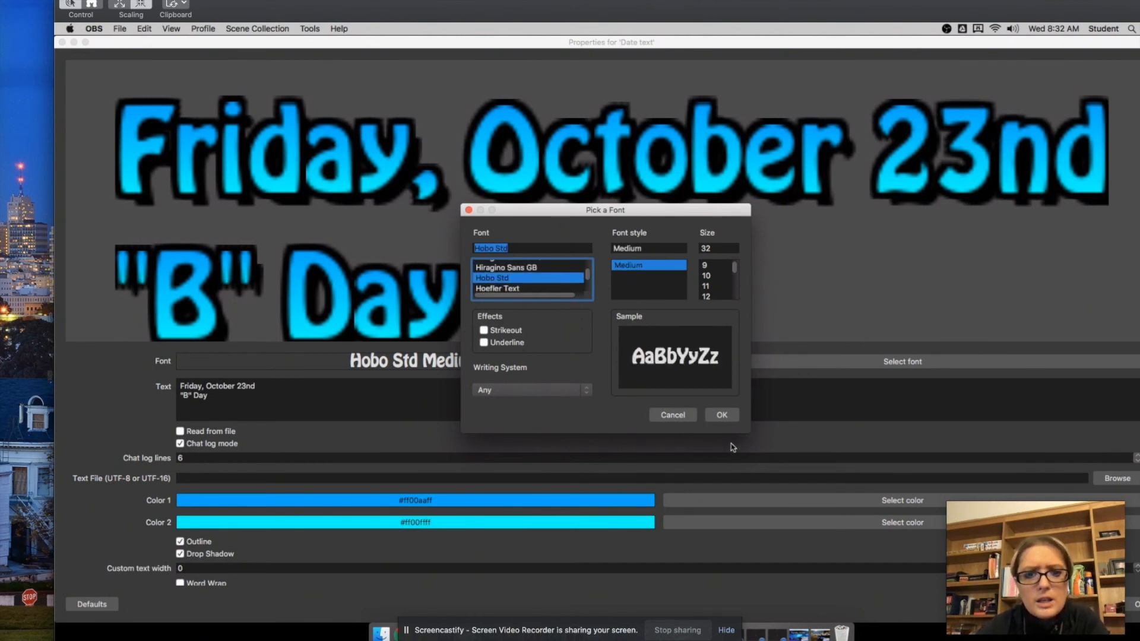
left_click(734, 421)
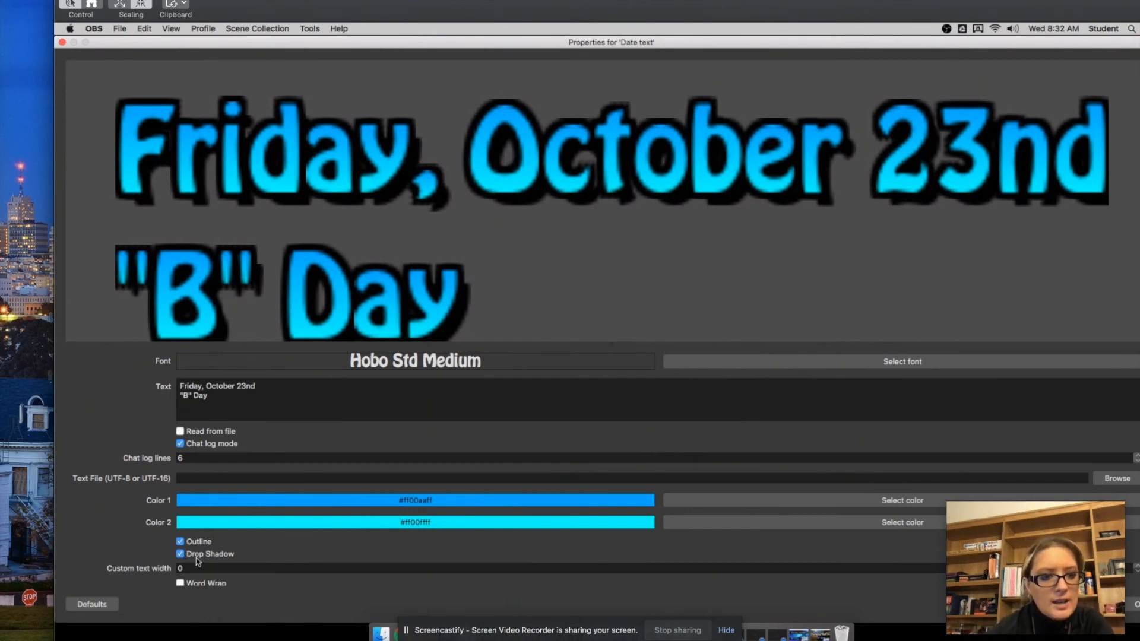
Turn the Date text's outline and drop shadow off and on again, and accept the source properties.
left_click(181, 542)
left_click(181, 542)
left_click(180, 555)
left_click(180, 555)
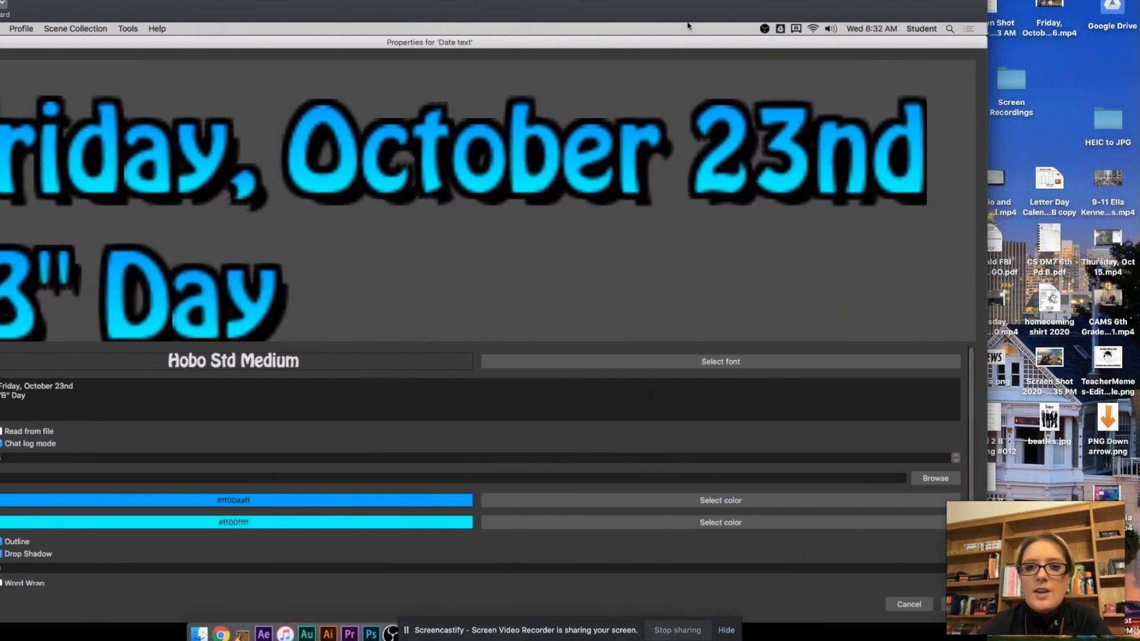
left_click(863, 604)
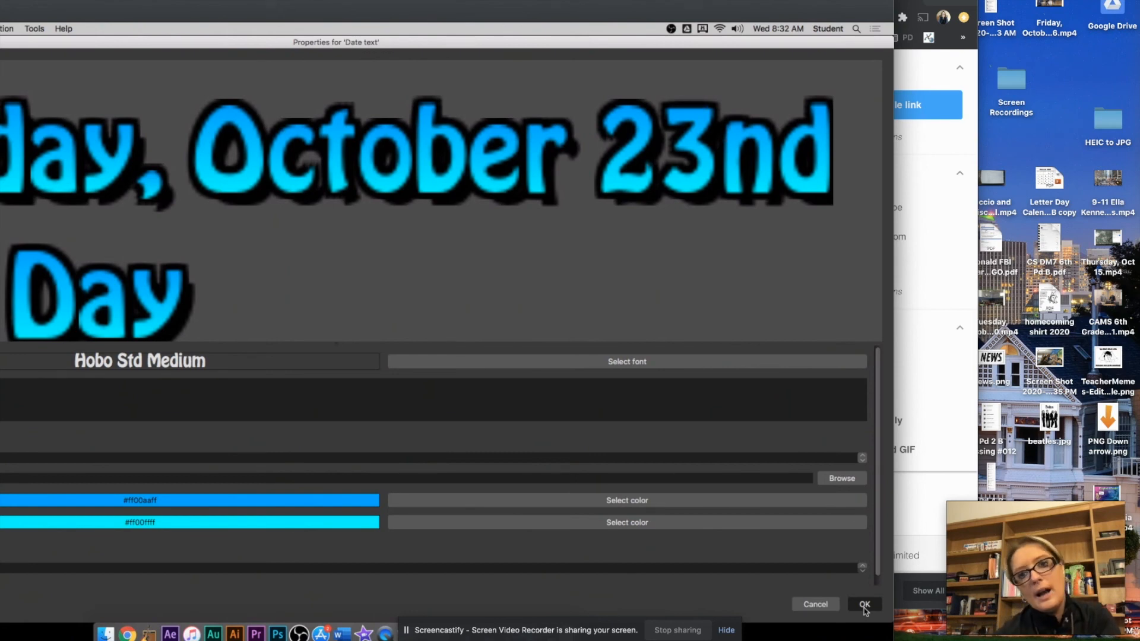
Accept the Date text source's properties and look through the October news scene's source list.
left_click(864, 604)
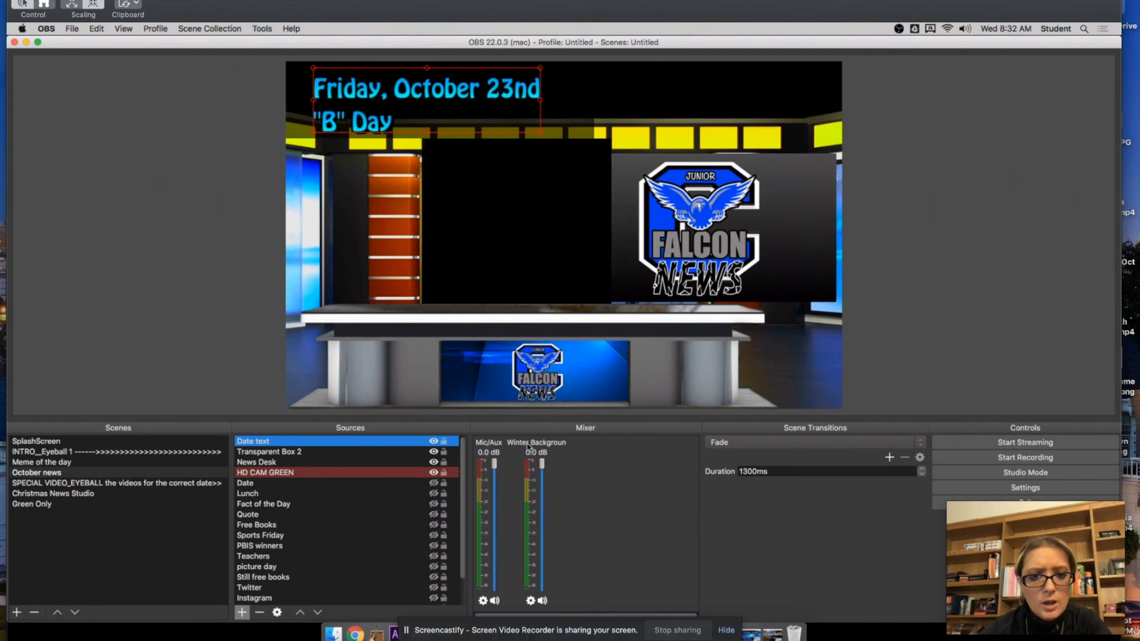
scroll(393, 552, "down", 3)
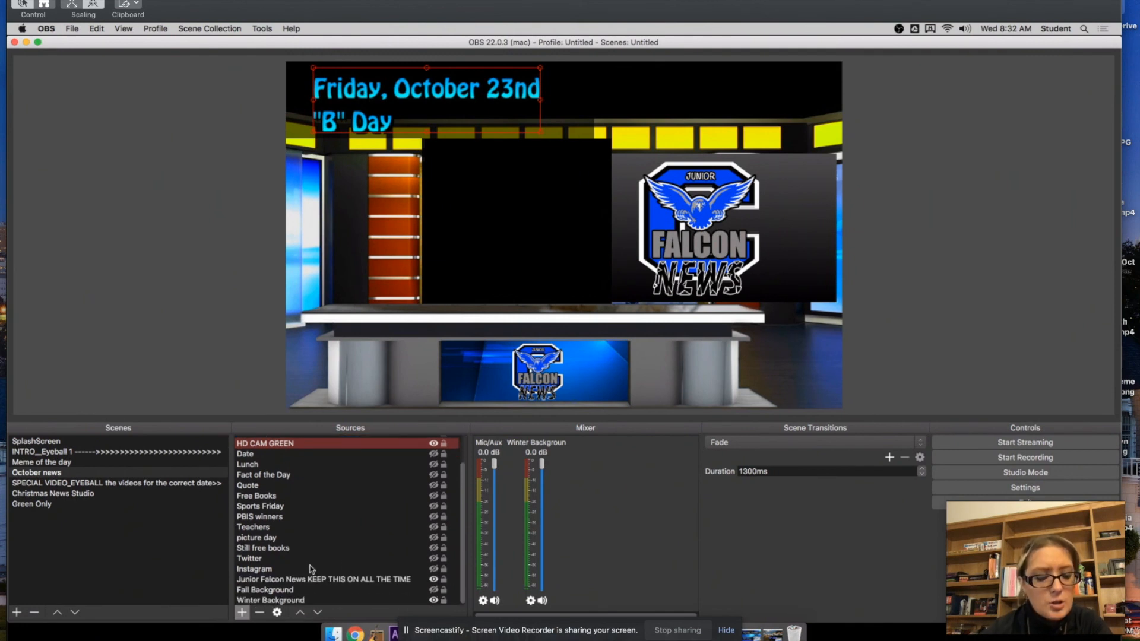
scroll(280, 516, "up", 3)
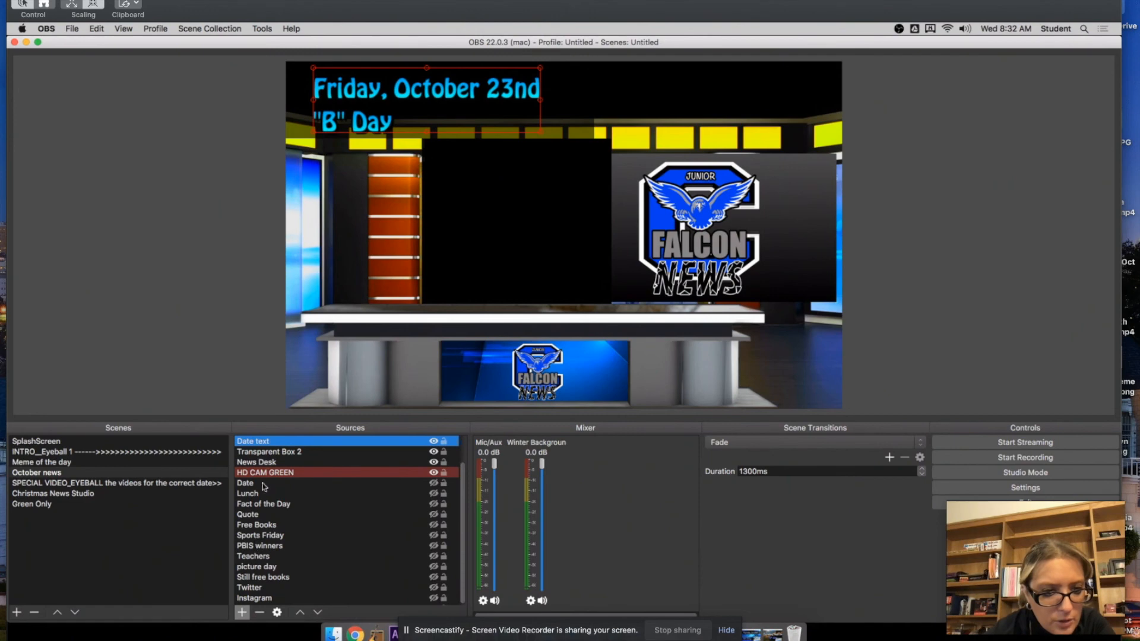
left_click(266, 463)
double_click(265, 463)
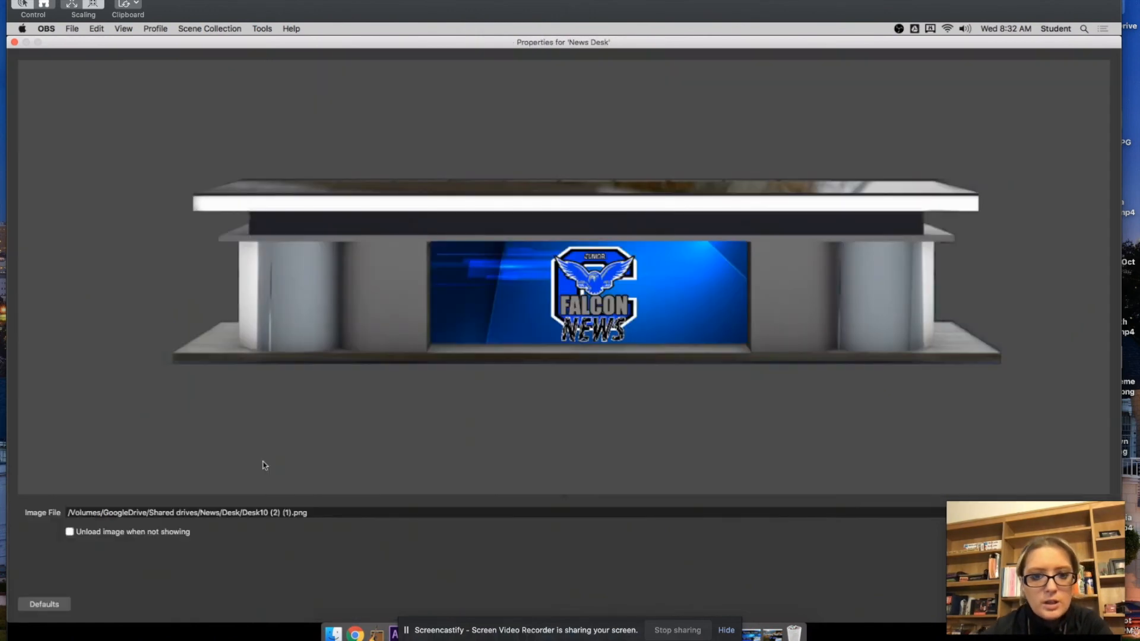
left_click_drag(878, 8, 641, 8)
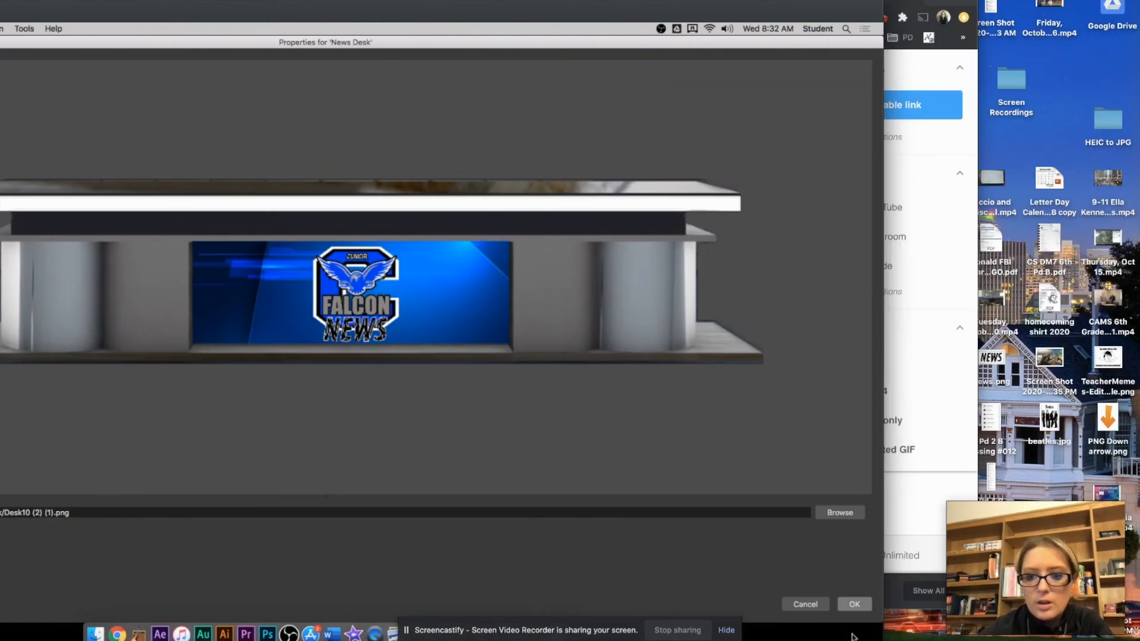
left_click(854, 606)
Add a Color Correction filter to the News Desk source, keeping the suggested filter name.
right_click(144, 463)
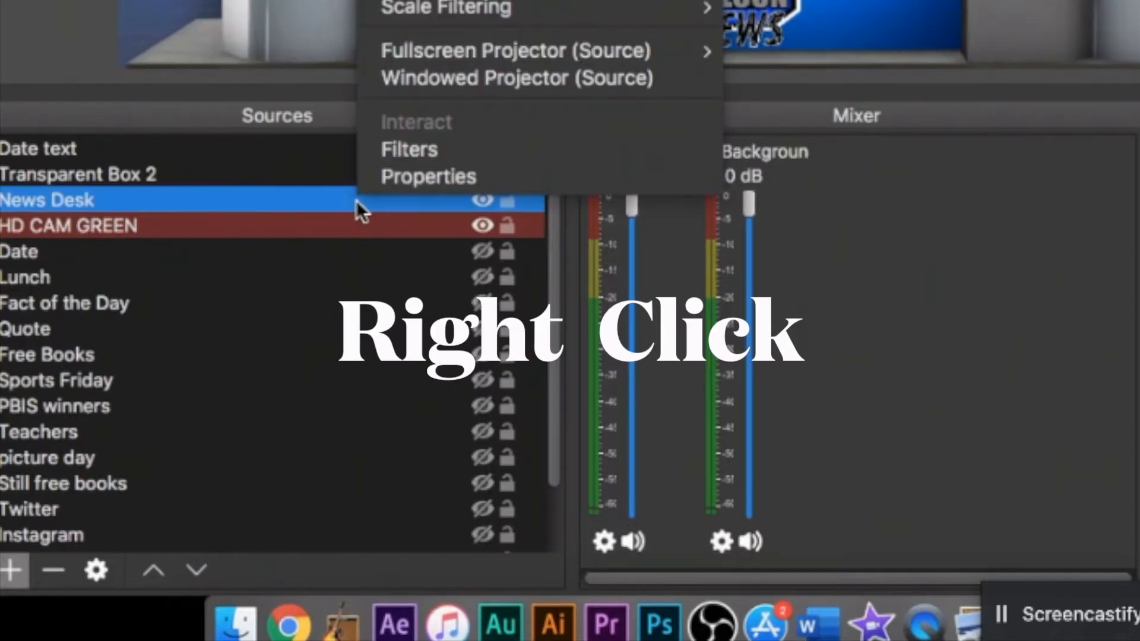
left_click(394, 147)
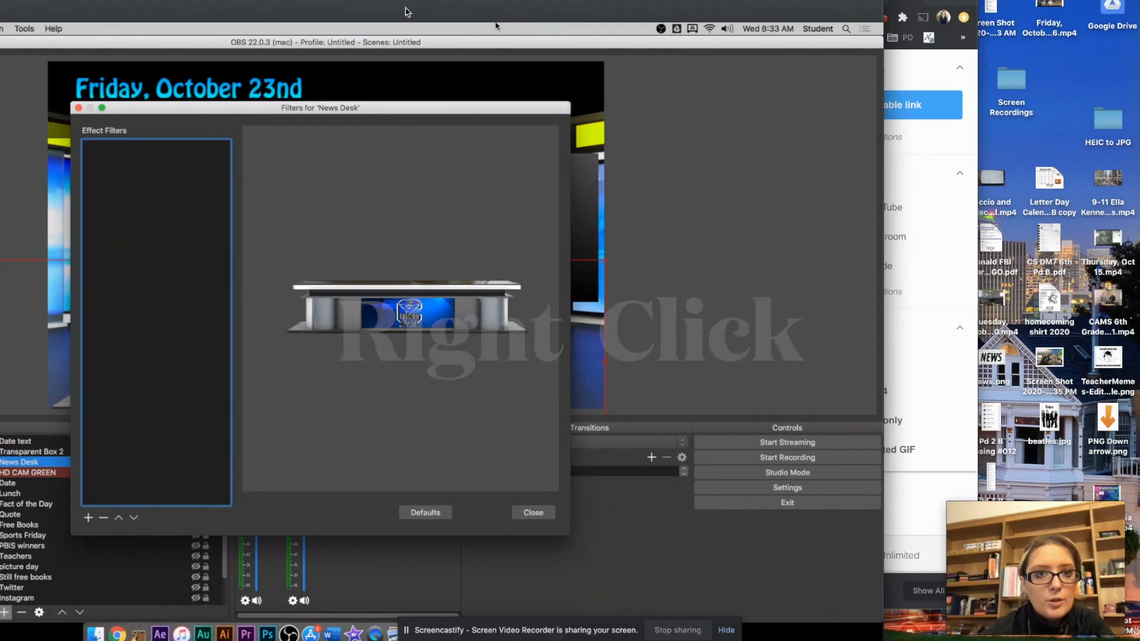
left_click_drag(404, 13, 647, 13)
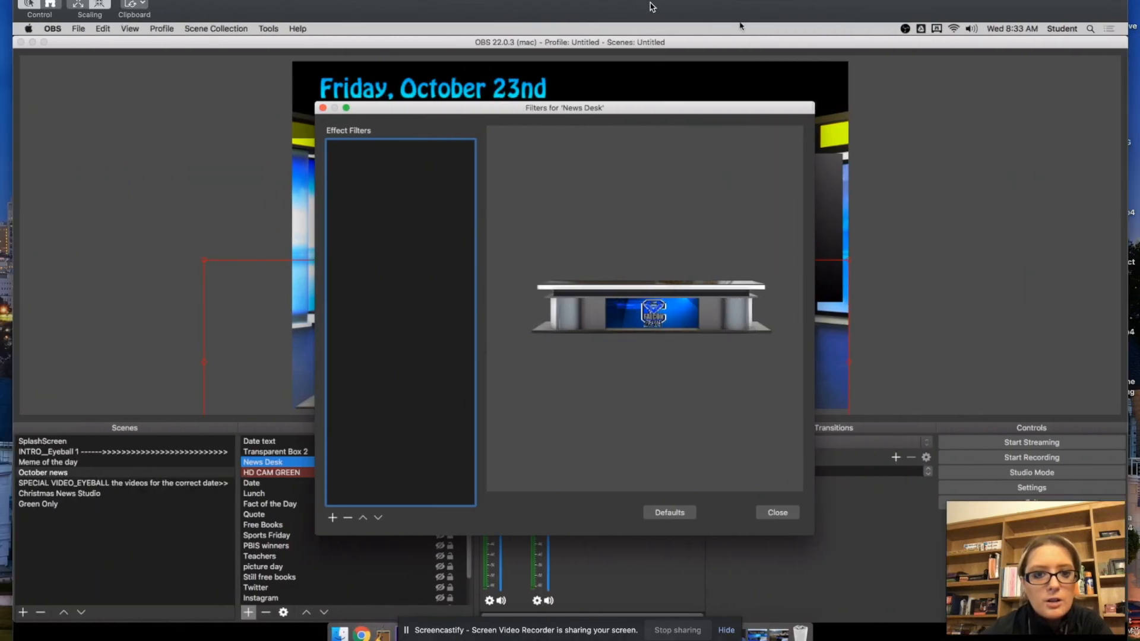
left_click(332, 517)
left_click(364, 431)
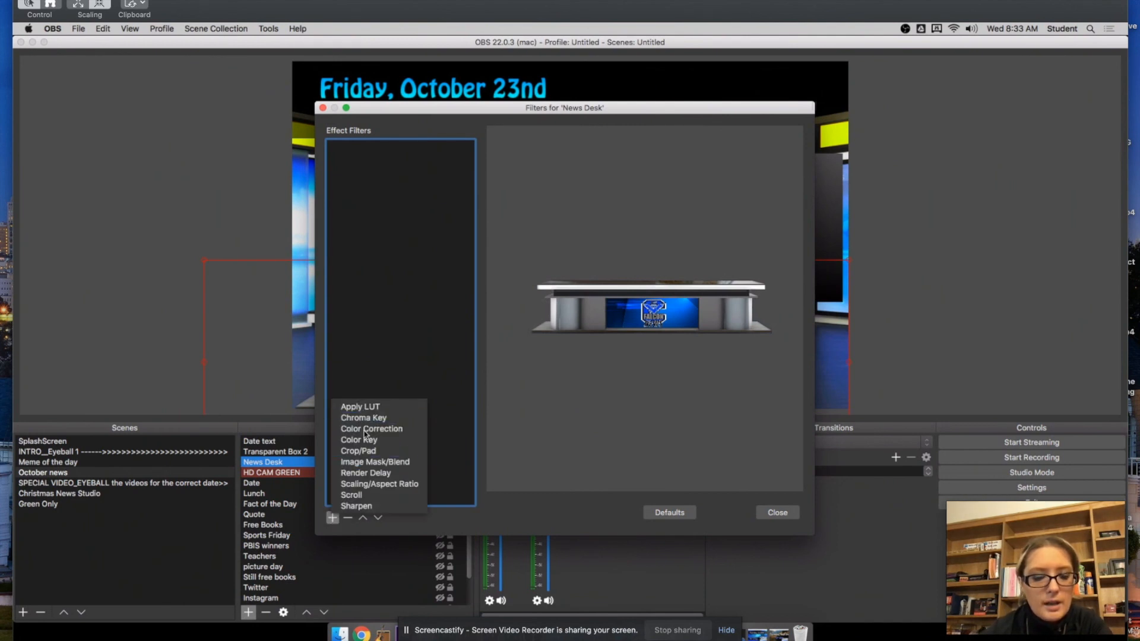
left_click(592, 164)
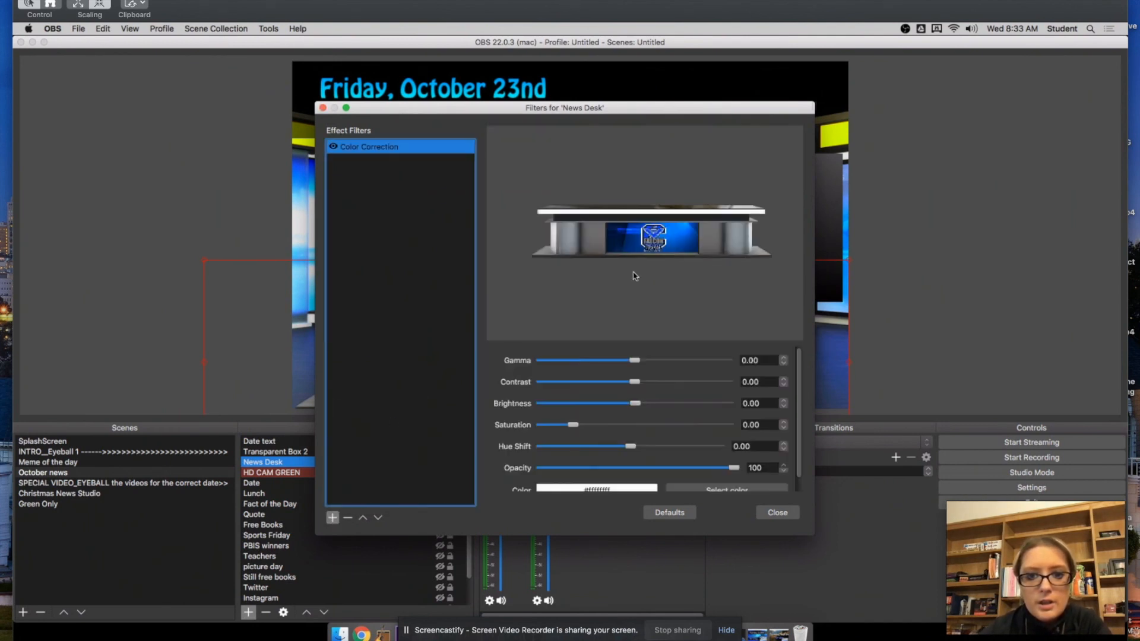
Set the News Desk color correction's saturation to -0.07 and close the filters.
scroll(594, 409, "down", 1)
mouse_move(571, 420)
left_mouse_down()
mouse_move(584, 422)
mouse_move(571, 420)
left_mouse_up()
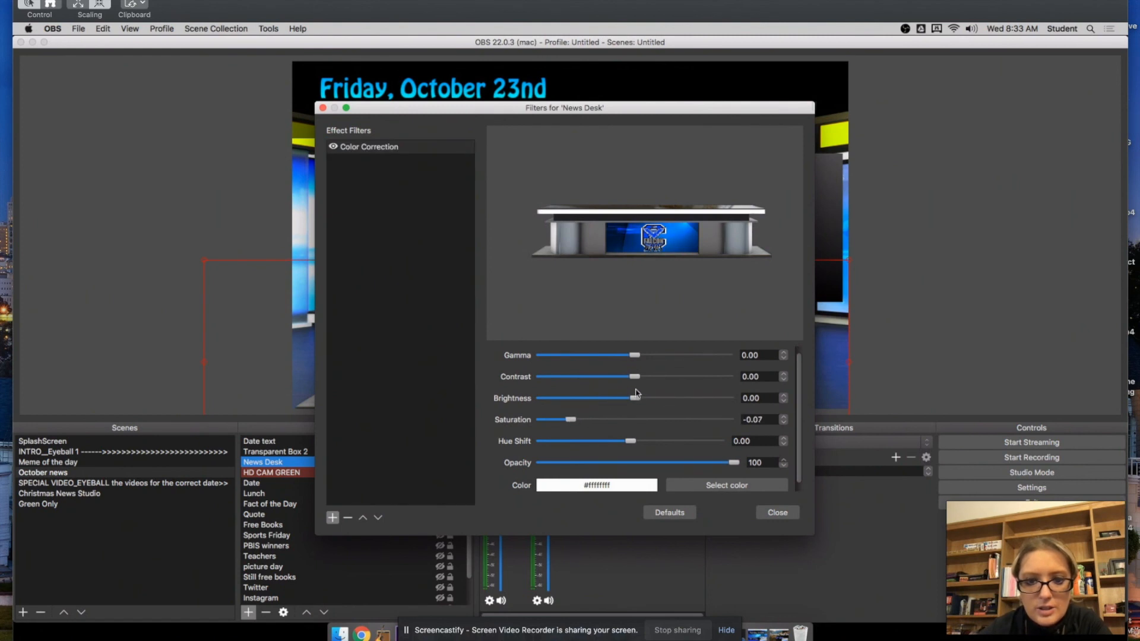
key("Escape")
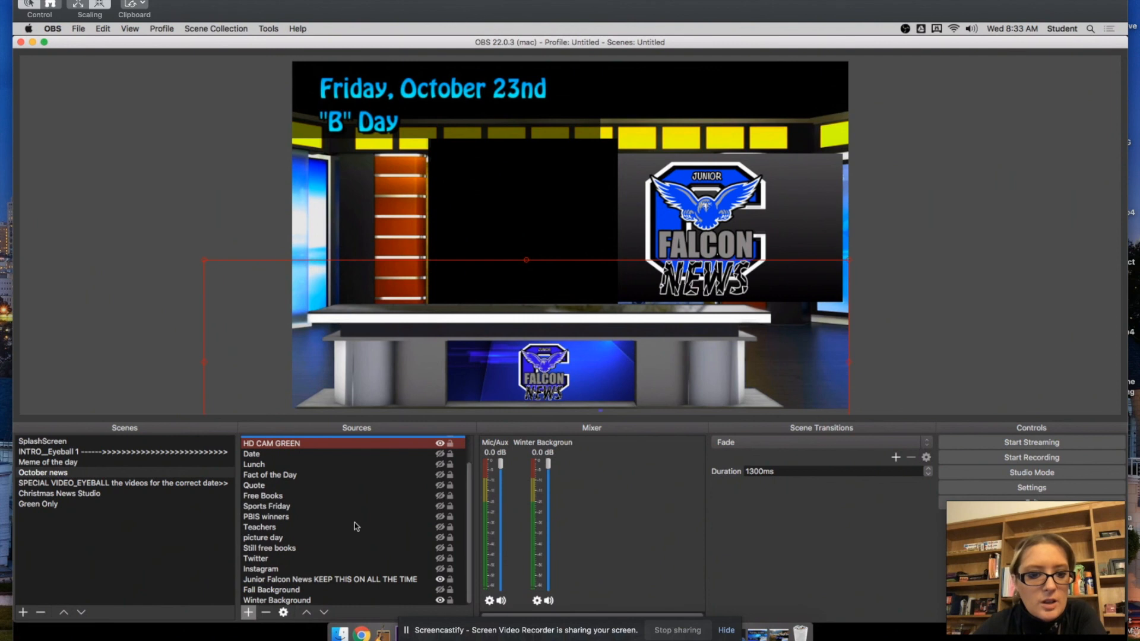
Open the properties of the Winter Background source.
left_click(258, 601)
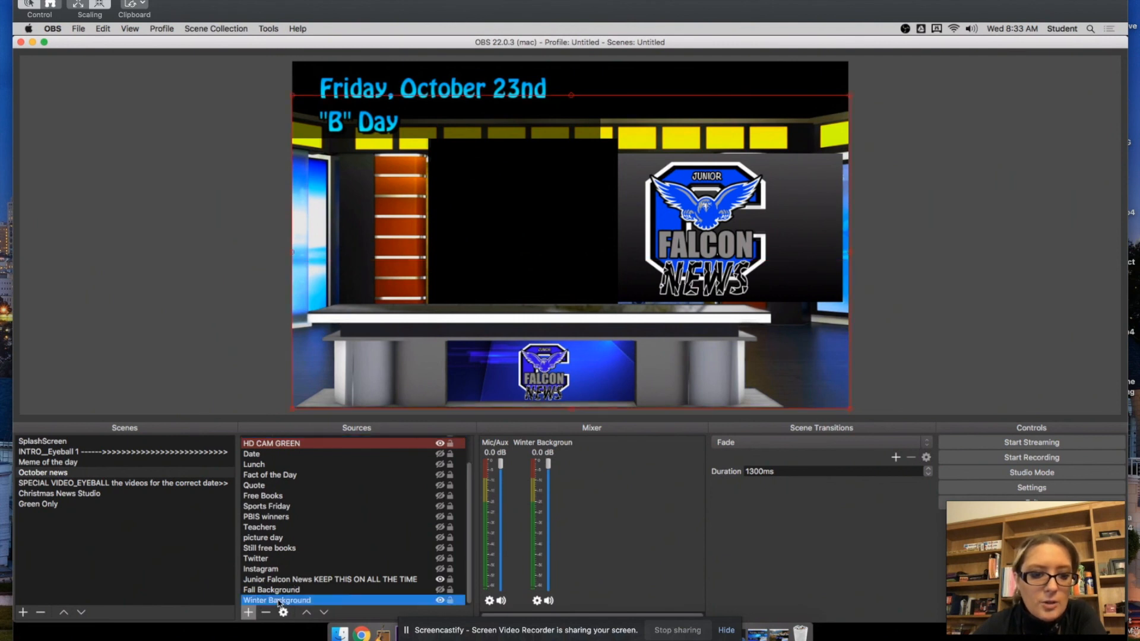
double_click(304, 602)
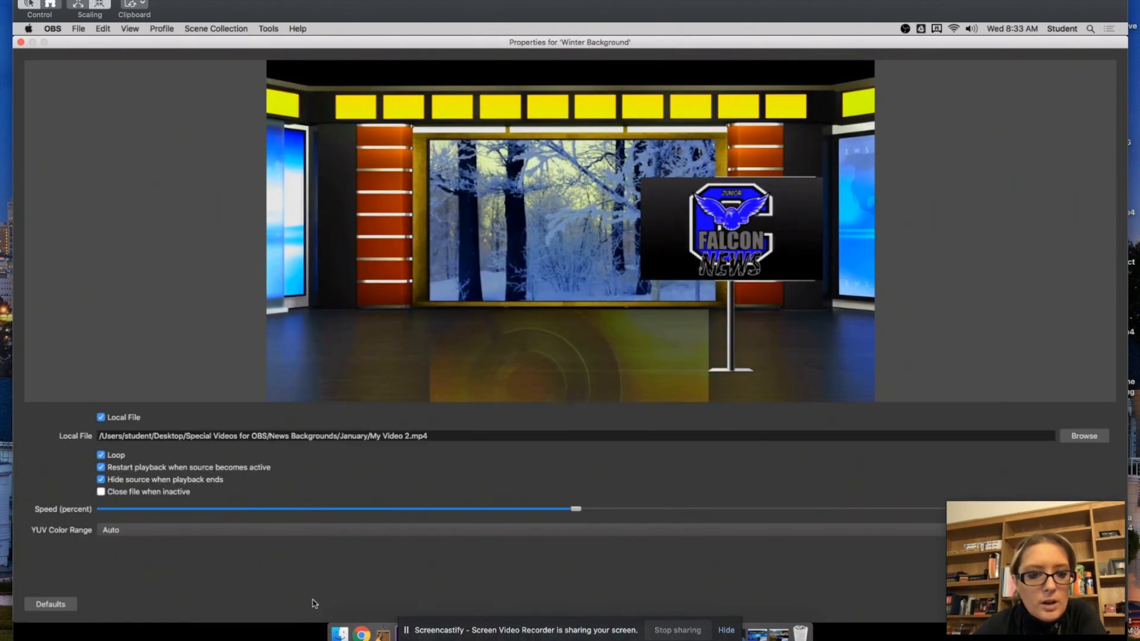